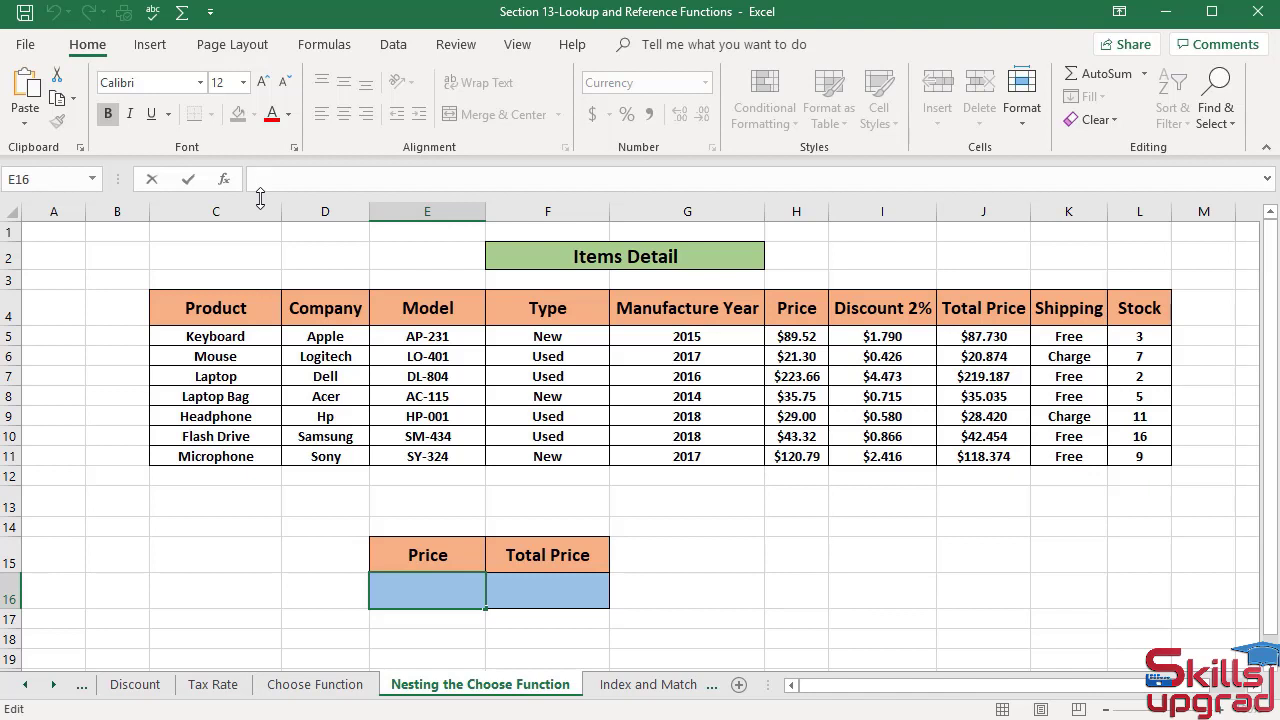
- Start the formula =SUM(CHOOSE(, in Price cell E16, leaving the index number argument empty
text(=)
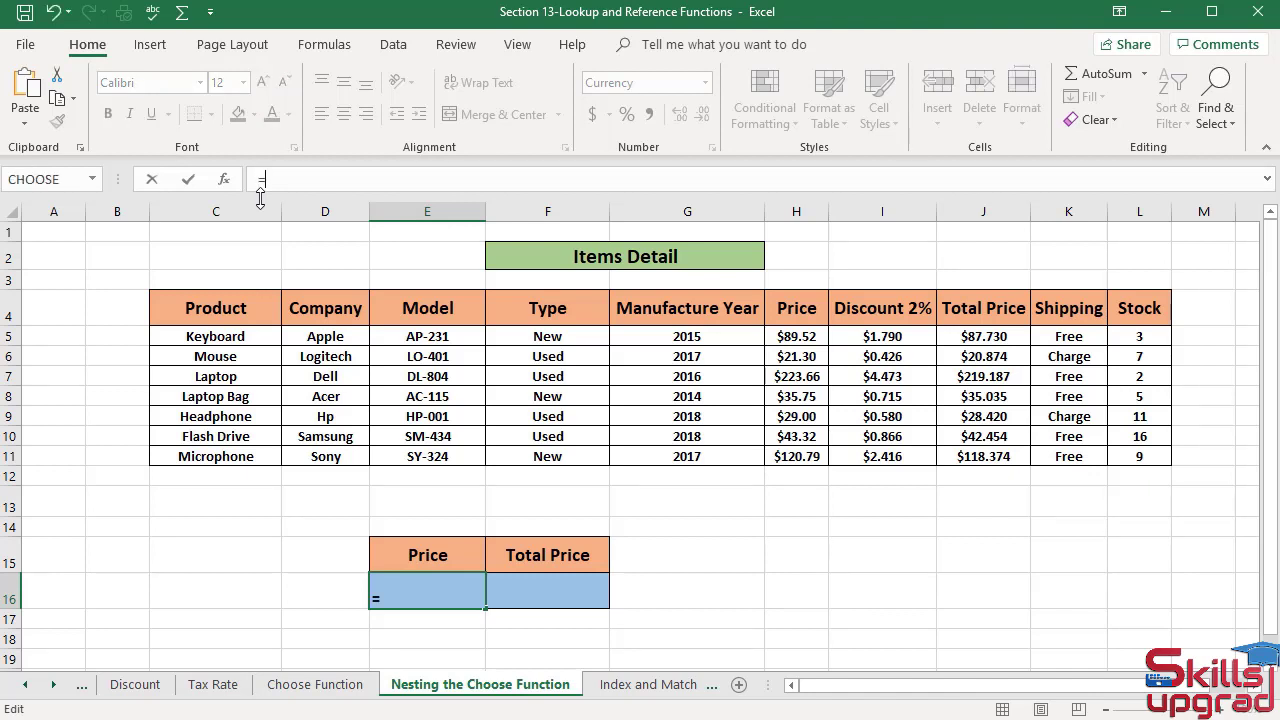
text(SUM)
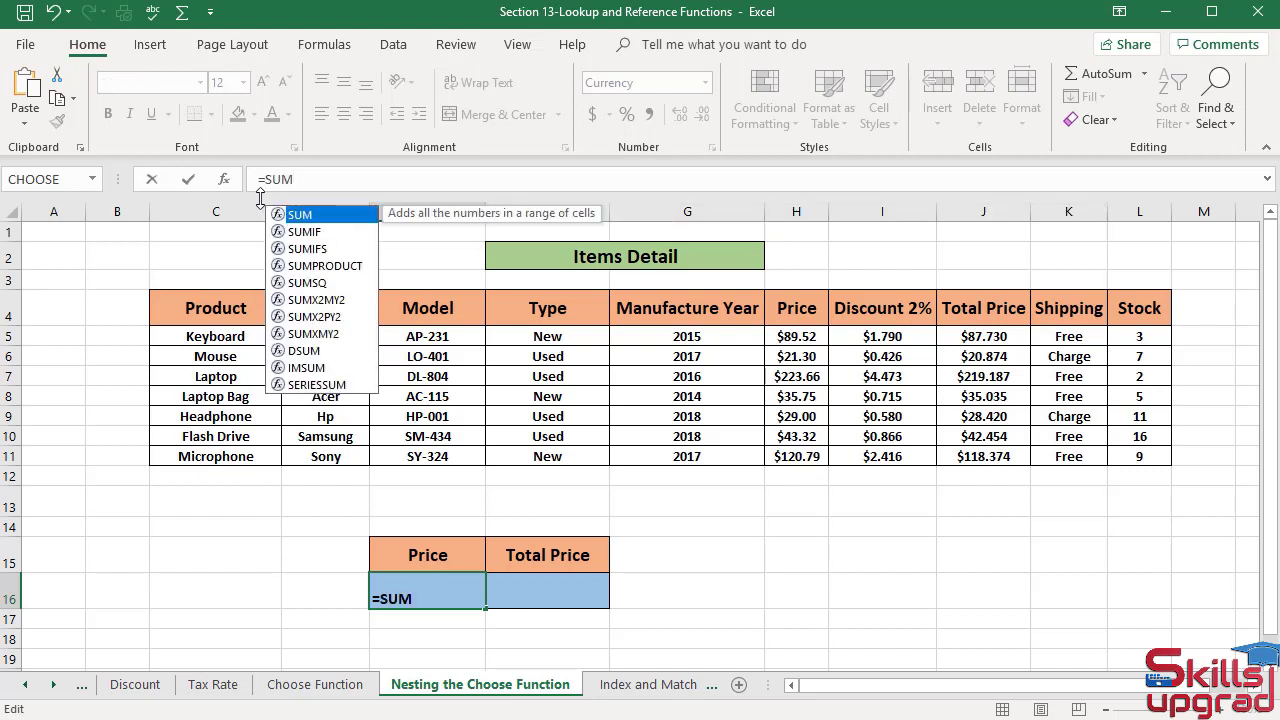
text(()
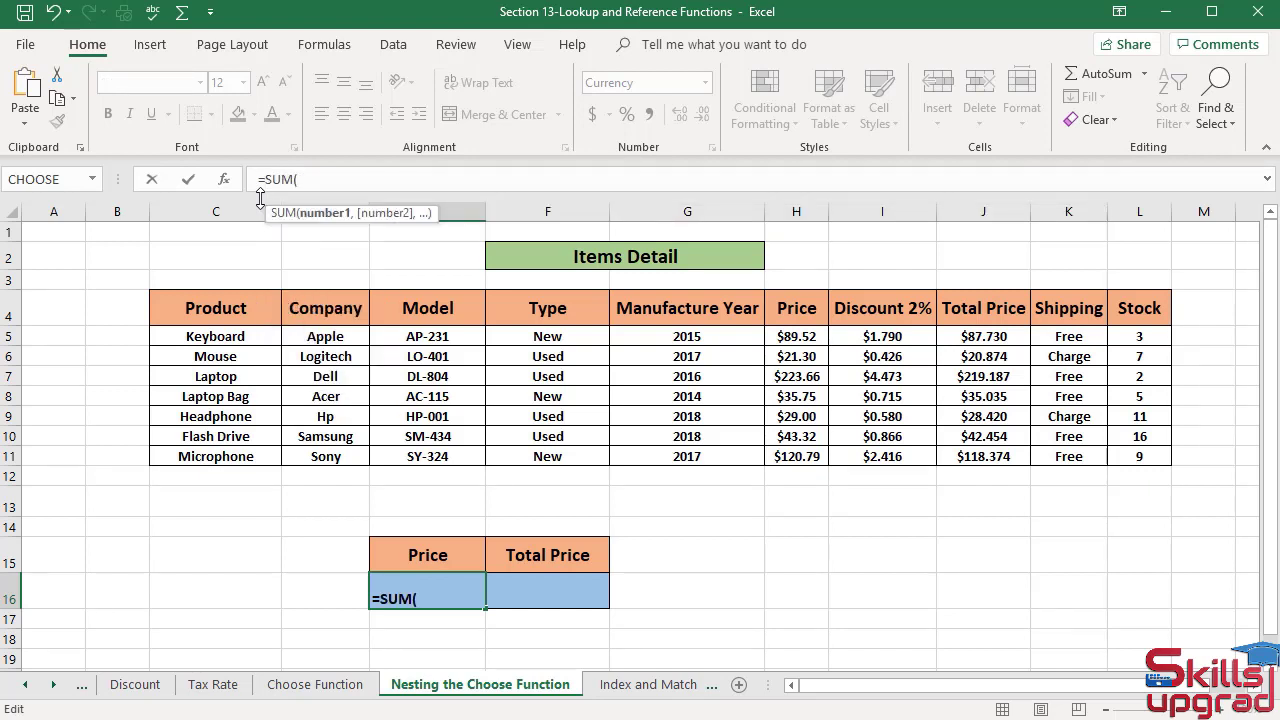
text(CH)
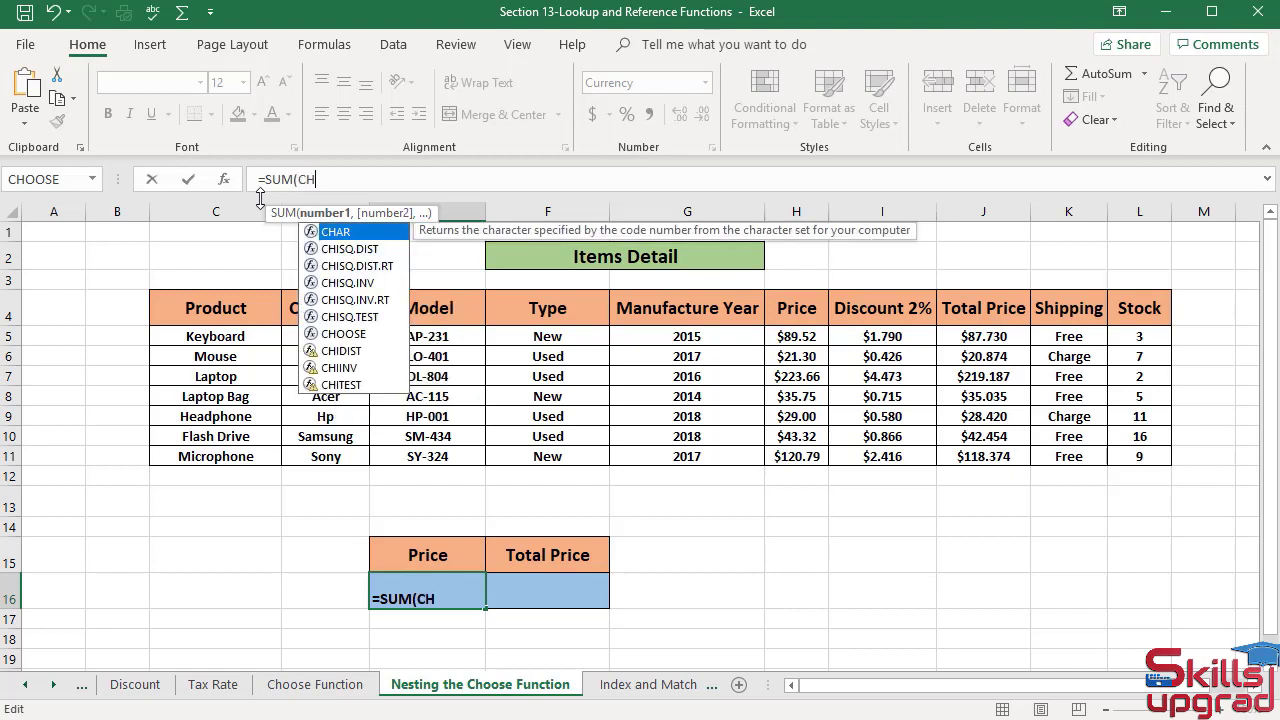
text(OOSE)
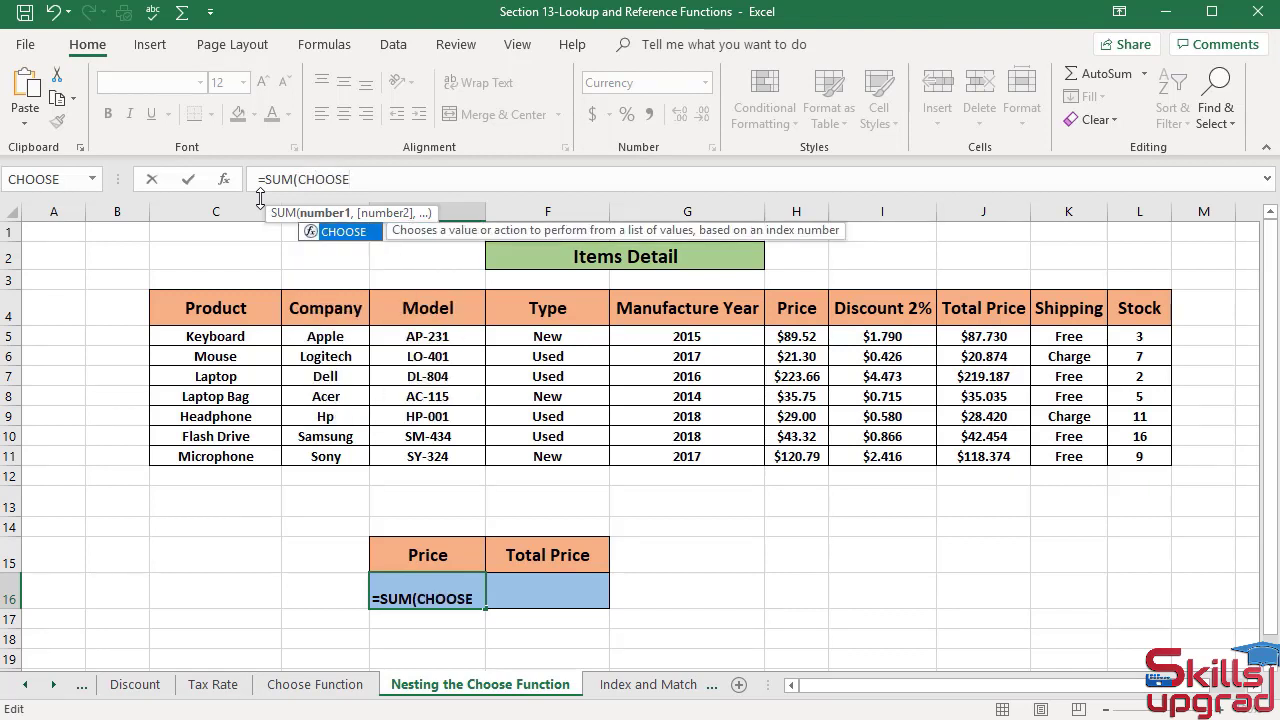
text(()
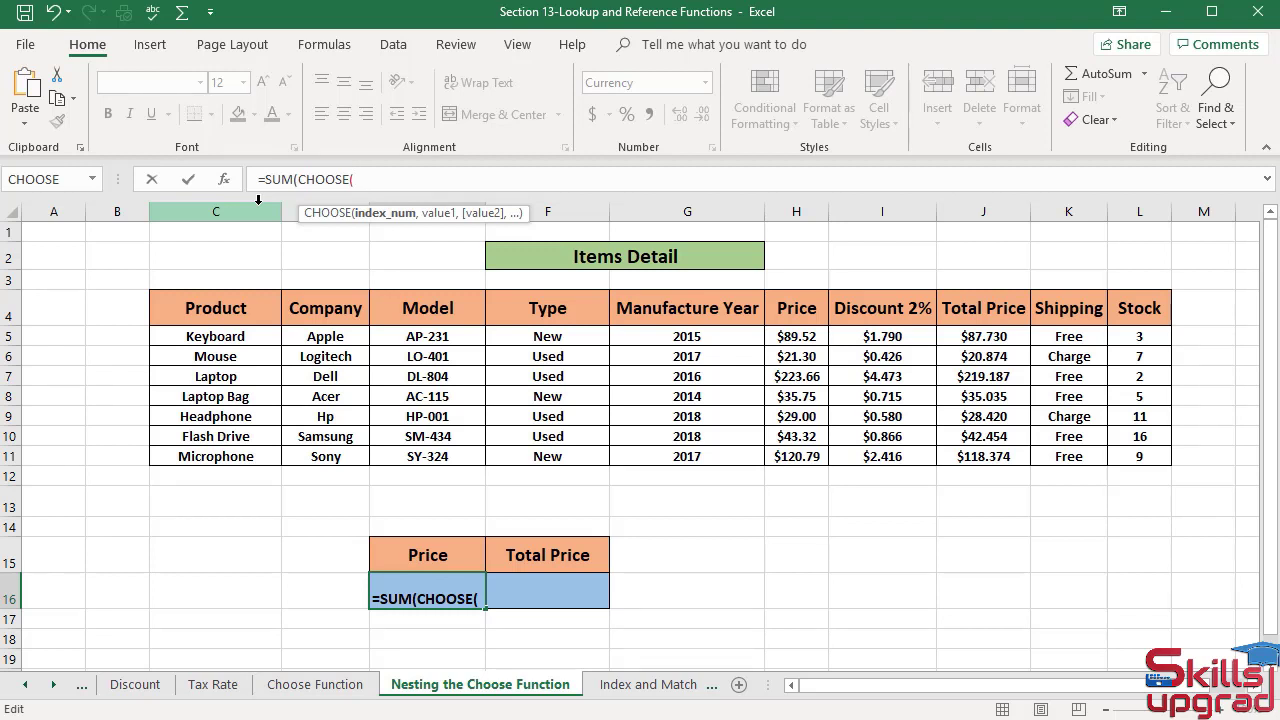
text(,)
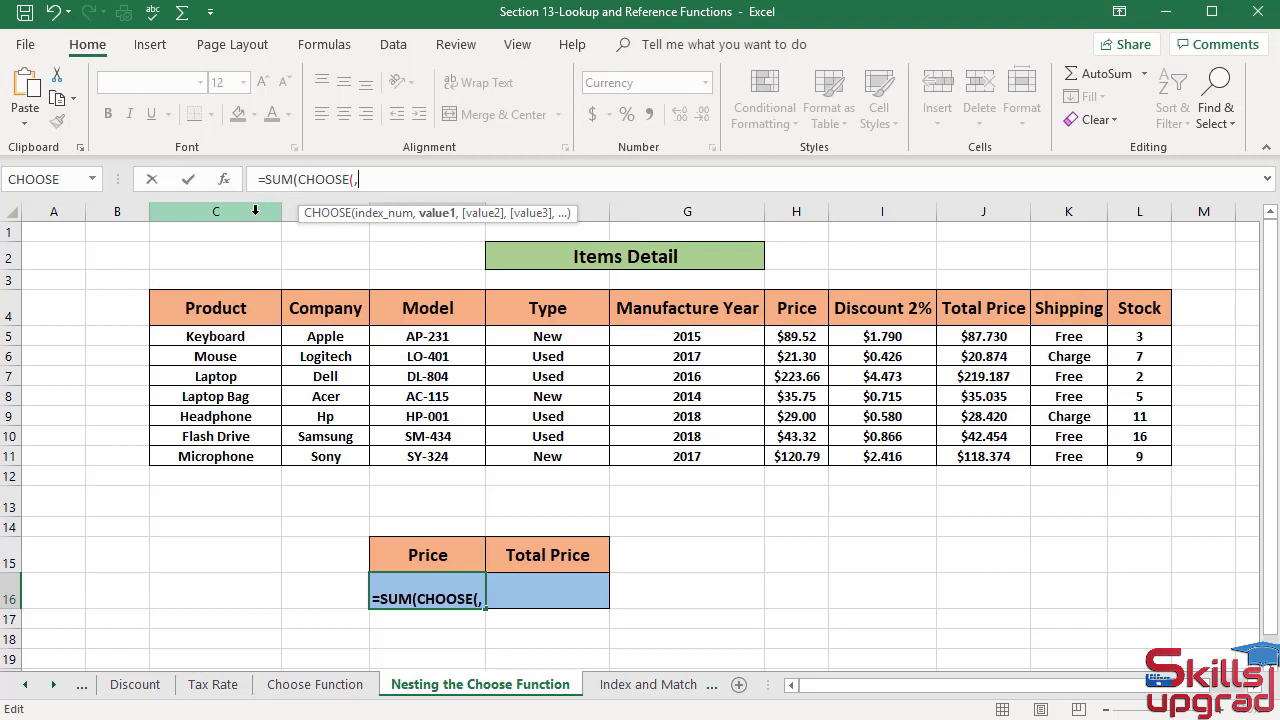
- Add J5:J11, I5:I11 and H5:H11 as the three CHOOSE values in the E16 formula and close both functions
click(958, 338)
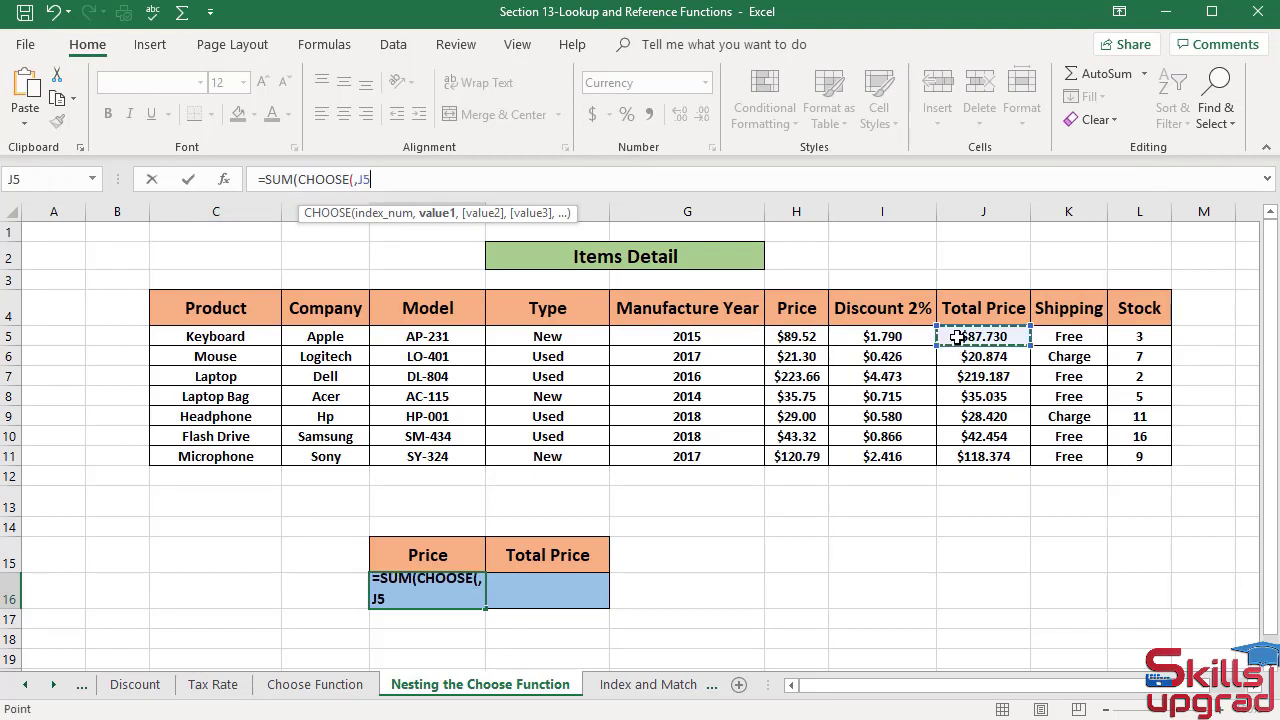
drag(958, 338, 977, 458)
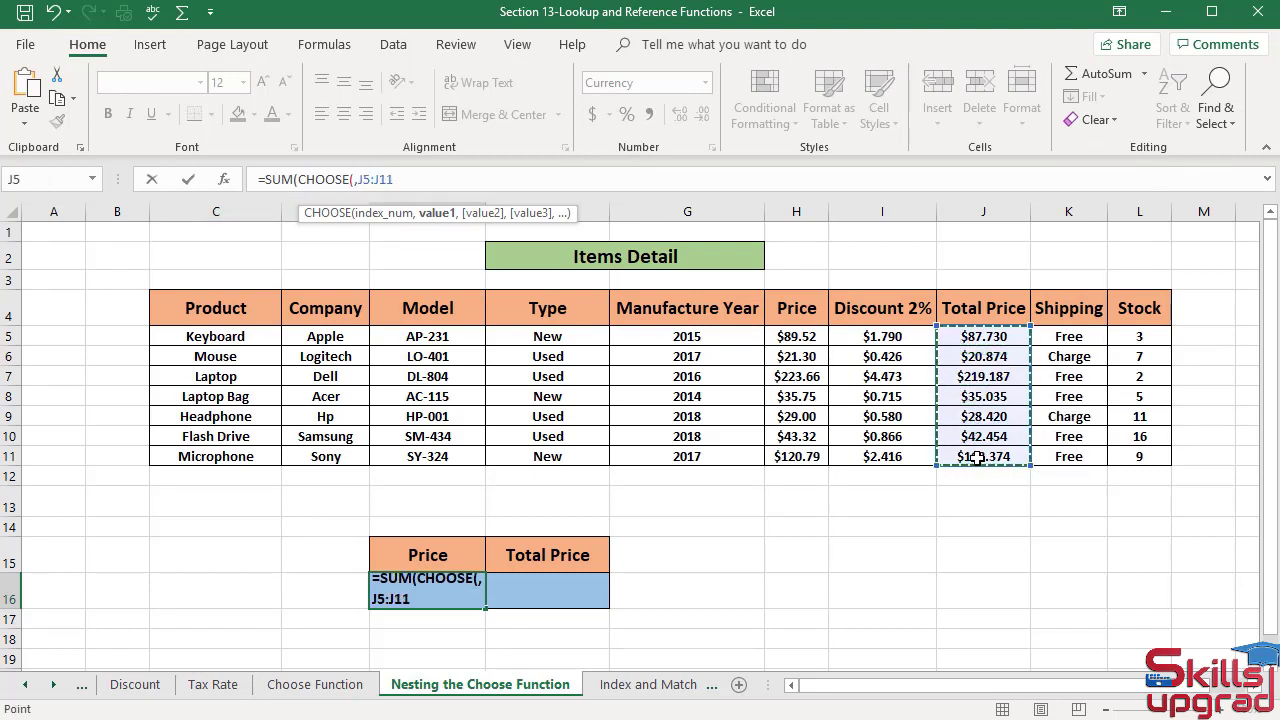
text(,)
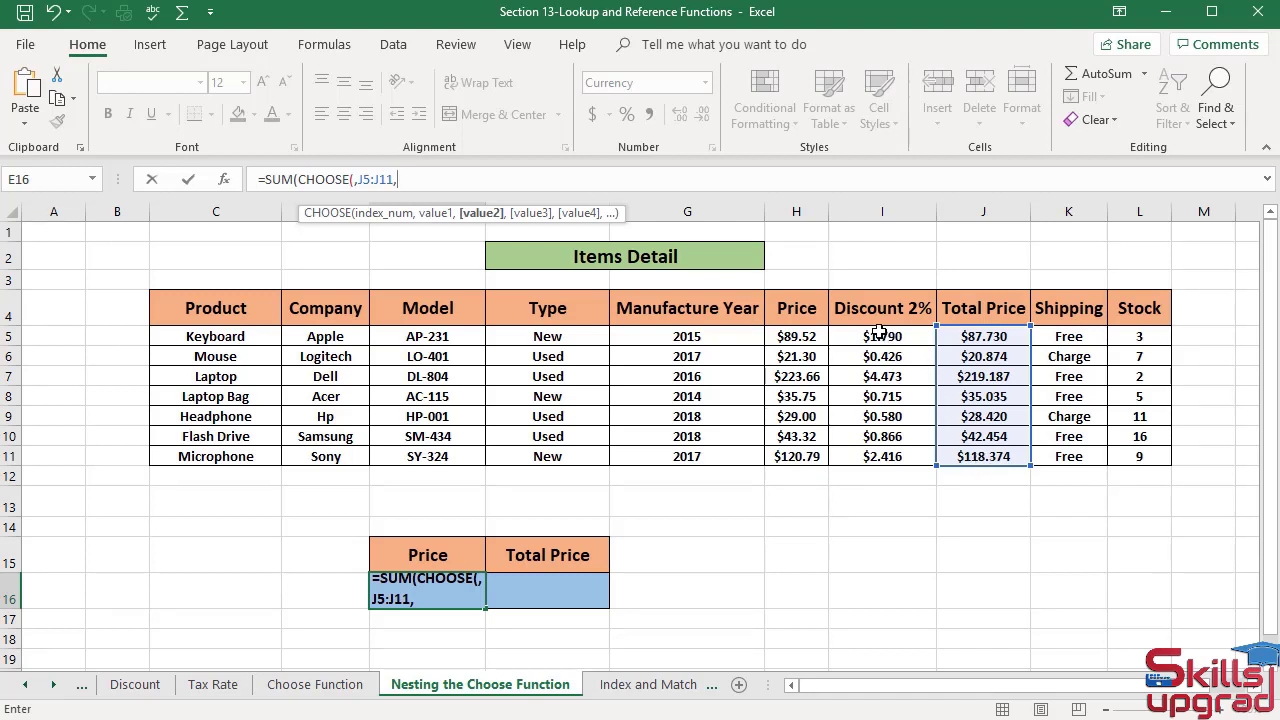
drag(882, 336, 884, 459)
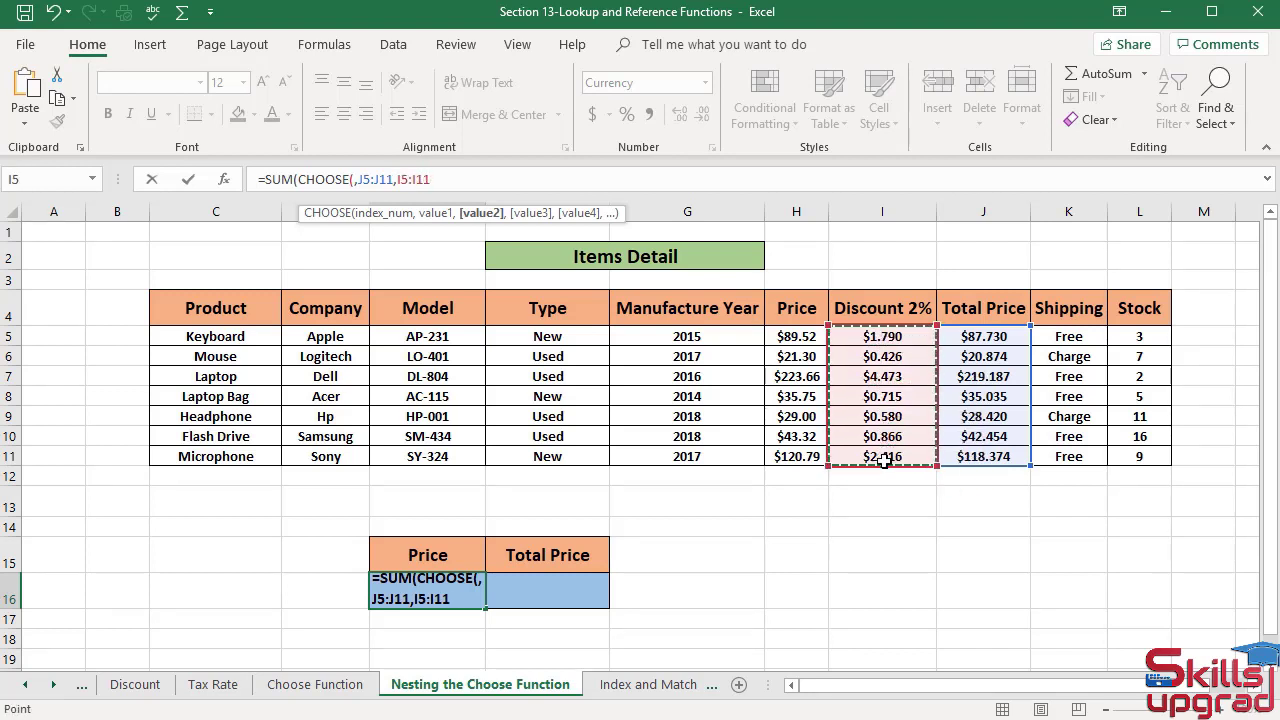
text(,)
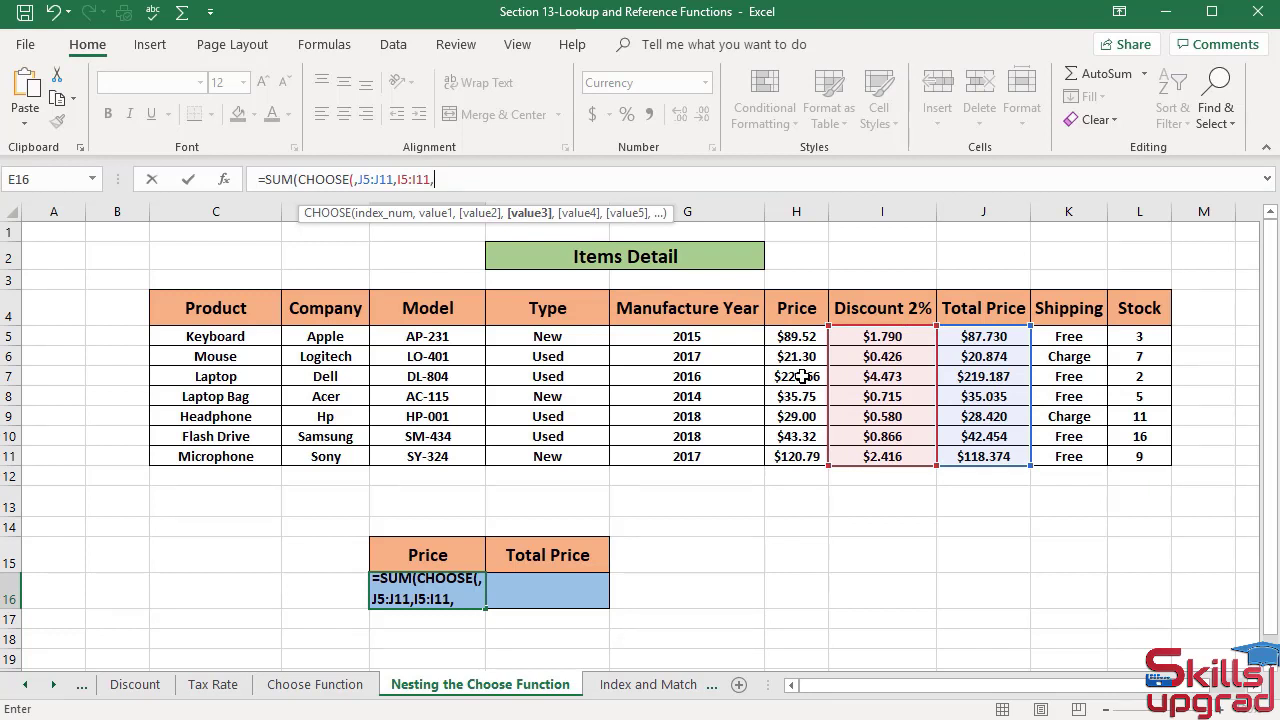
drag(806, 334, 802, 467)
click(806, 468)
drag(794, 336, 790, 452)
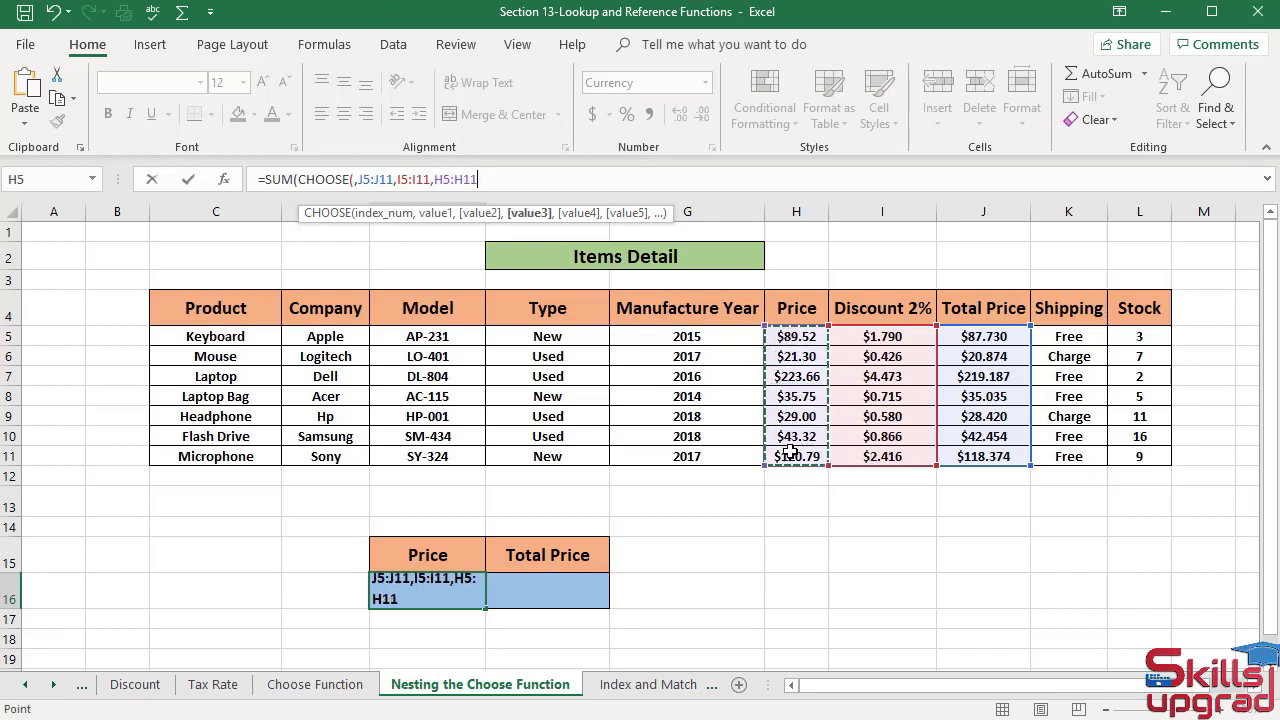
text())
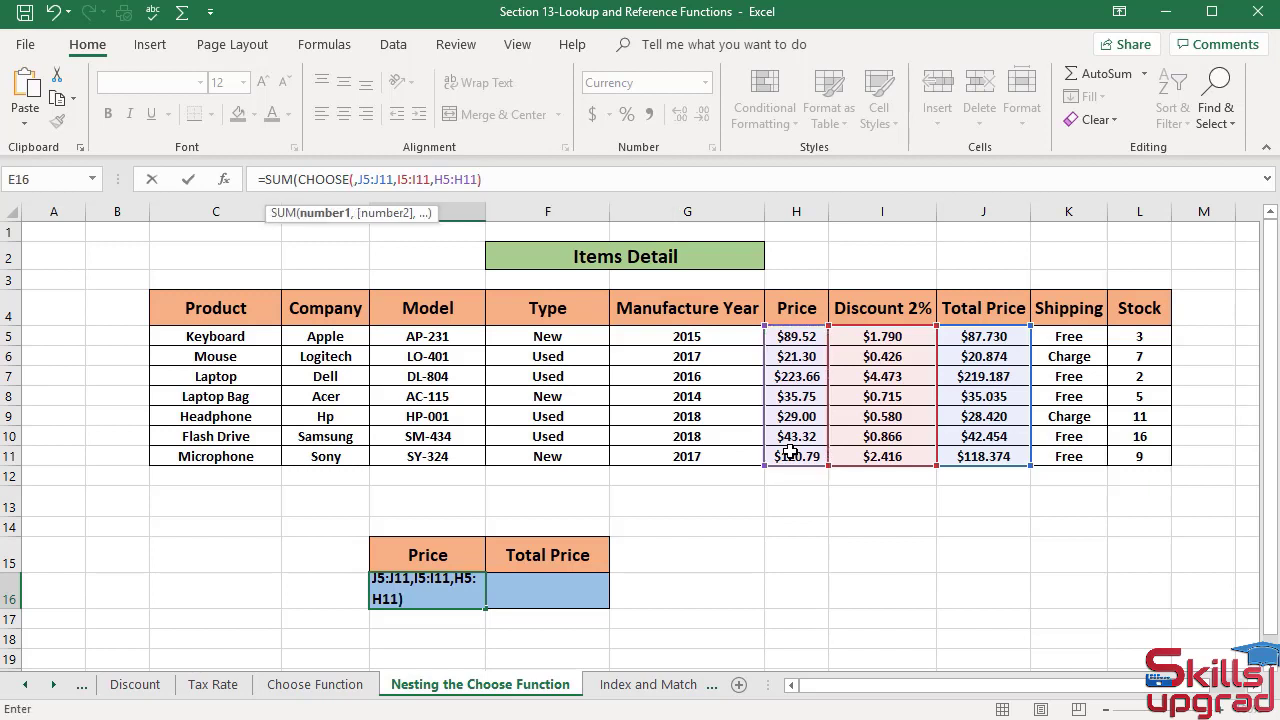
text())
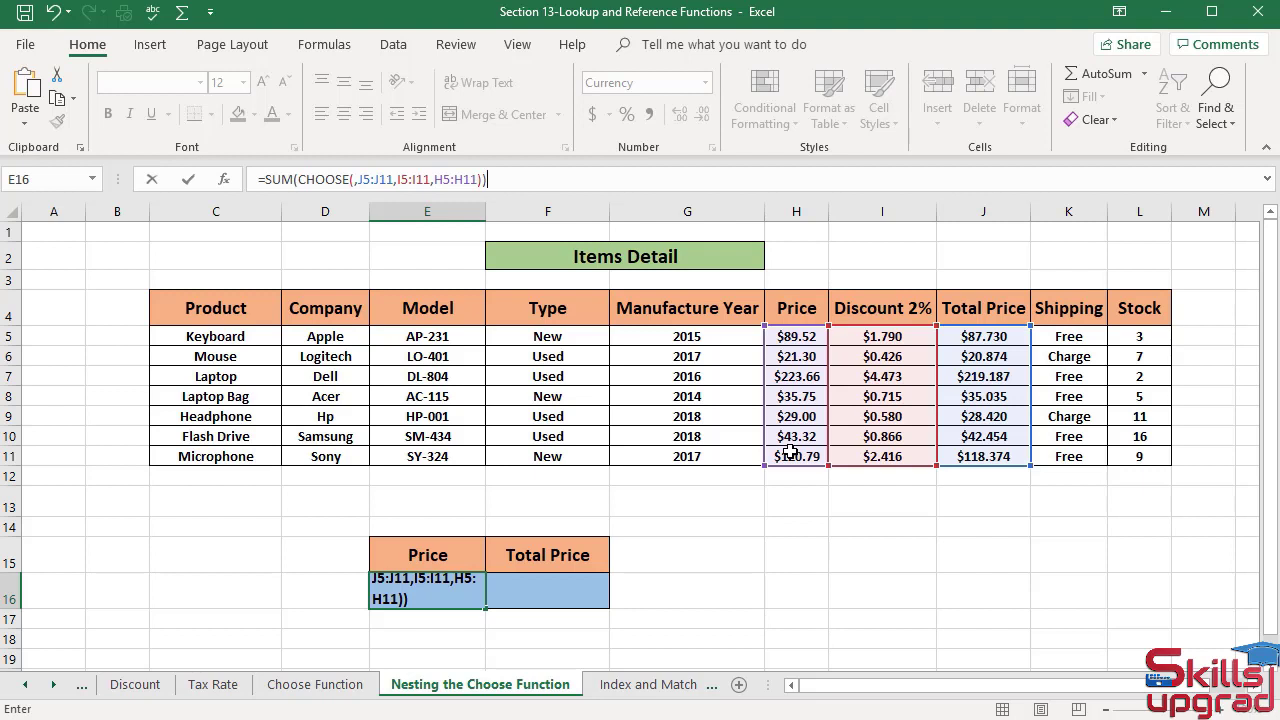
- Enter 3 as the CHOOSE index number in the E16 formula and commit it
click(459, 181)
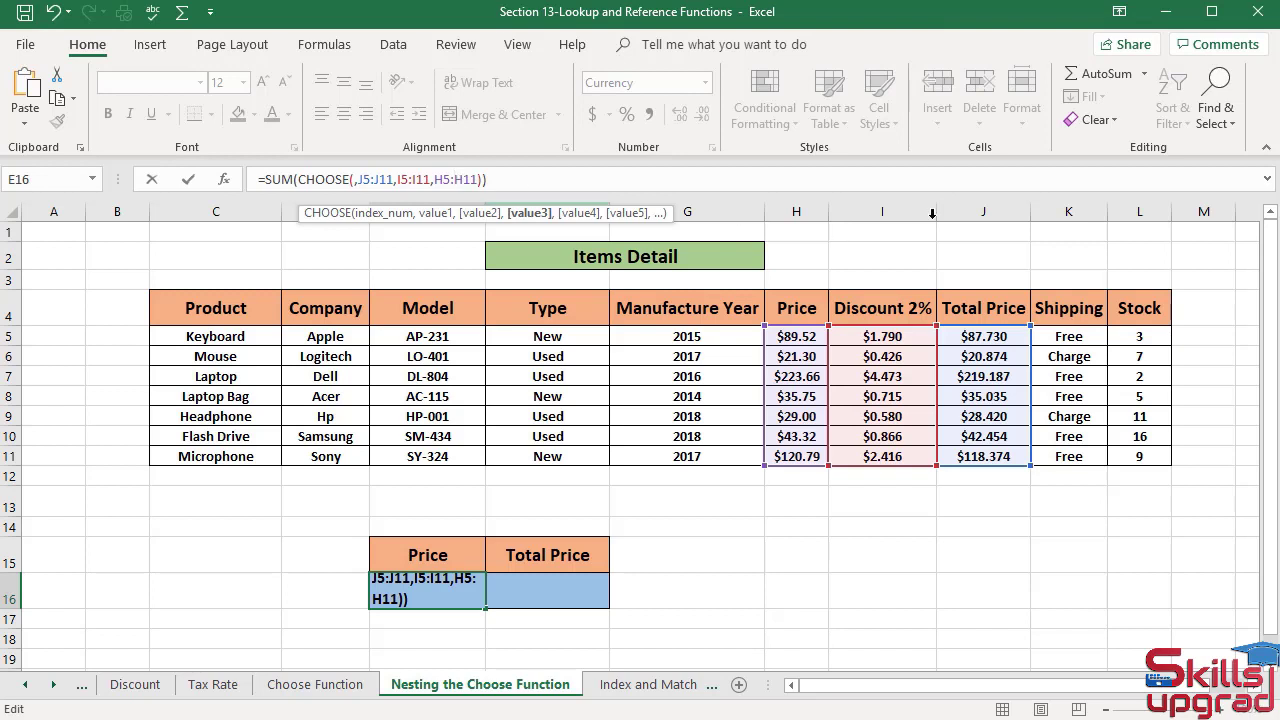
click(355, 179)
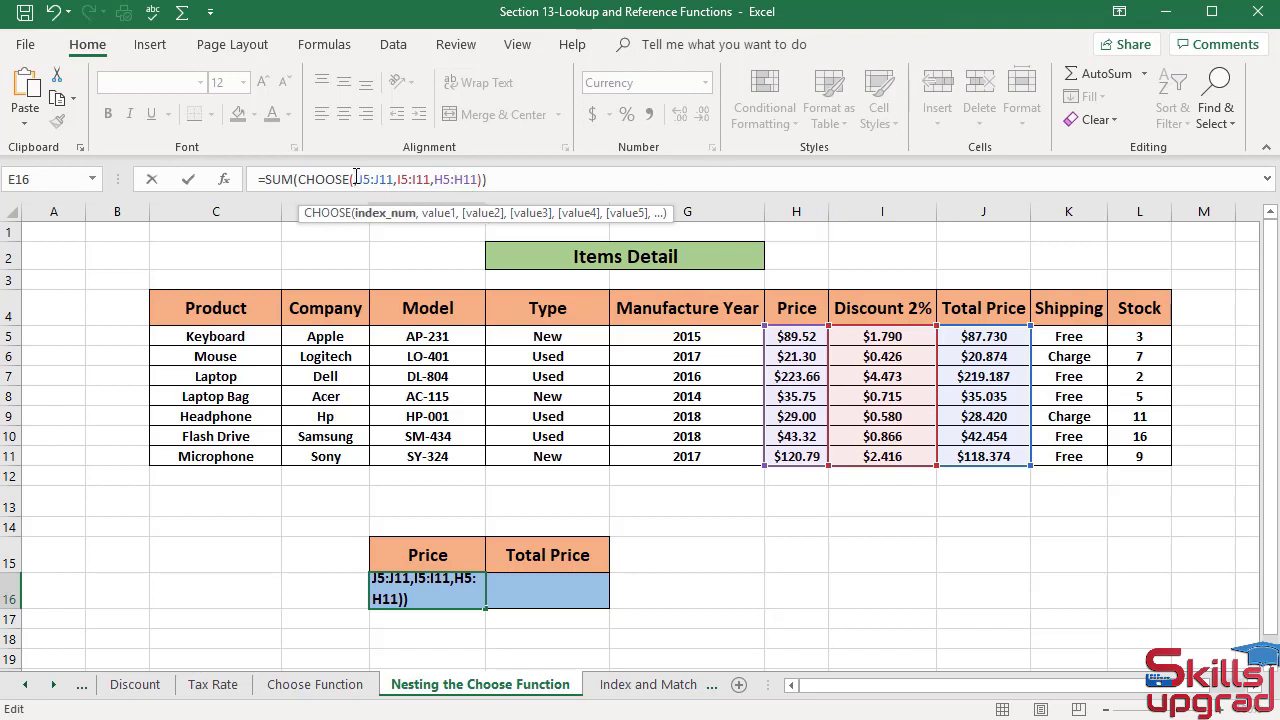
text(3,)
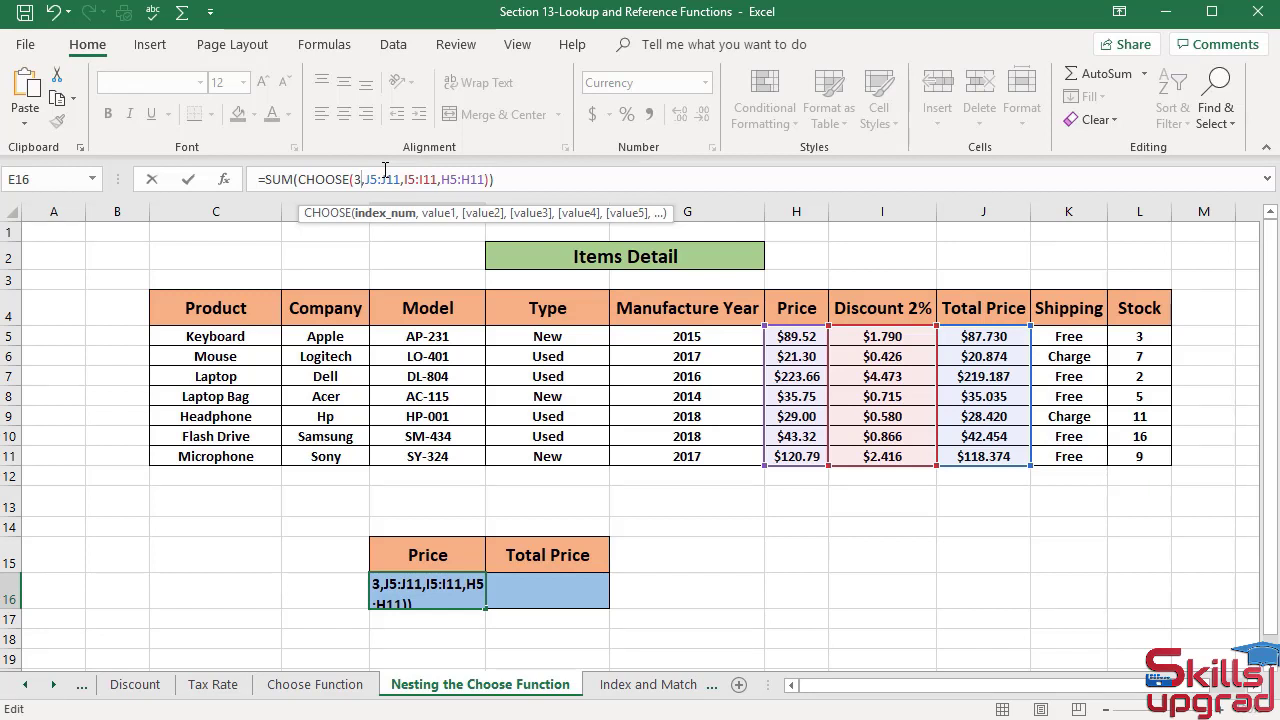
key(Return)
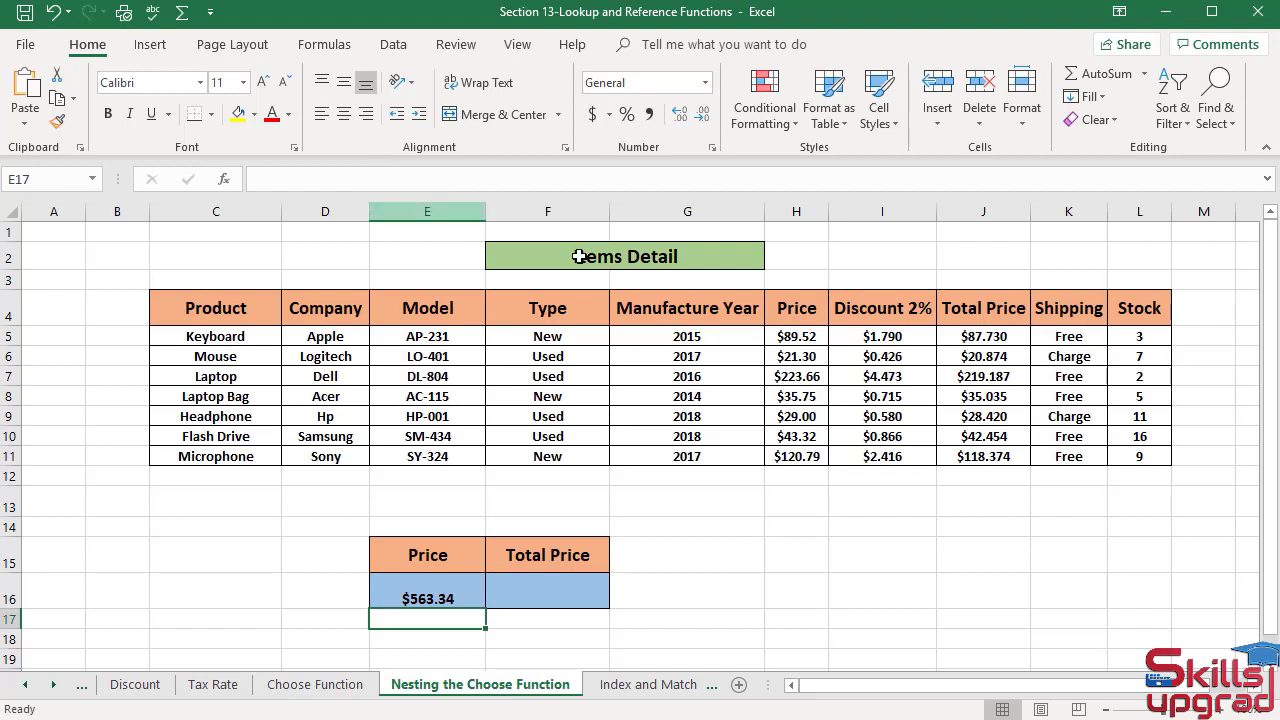
- Reopen the E16 formula and make its Price range absolute as $H$5:$H$11
click(578, 595)
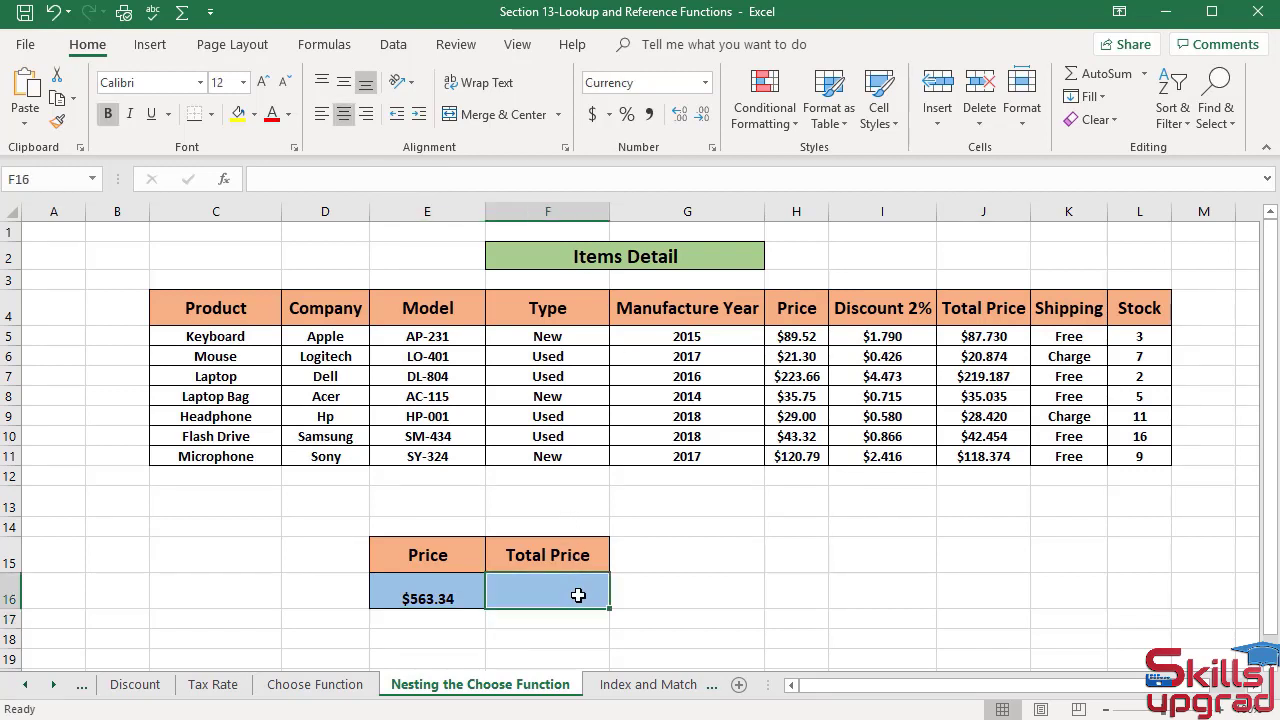
click(452, 590)
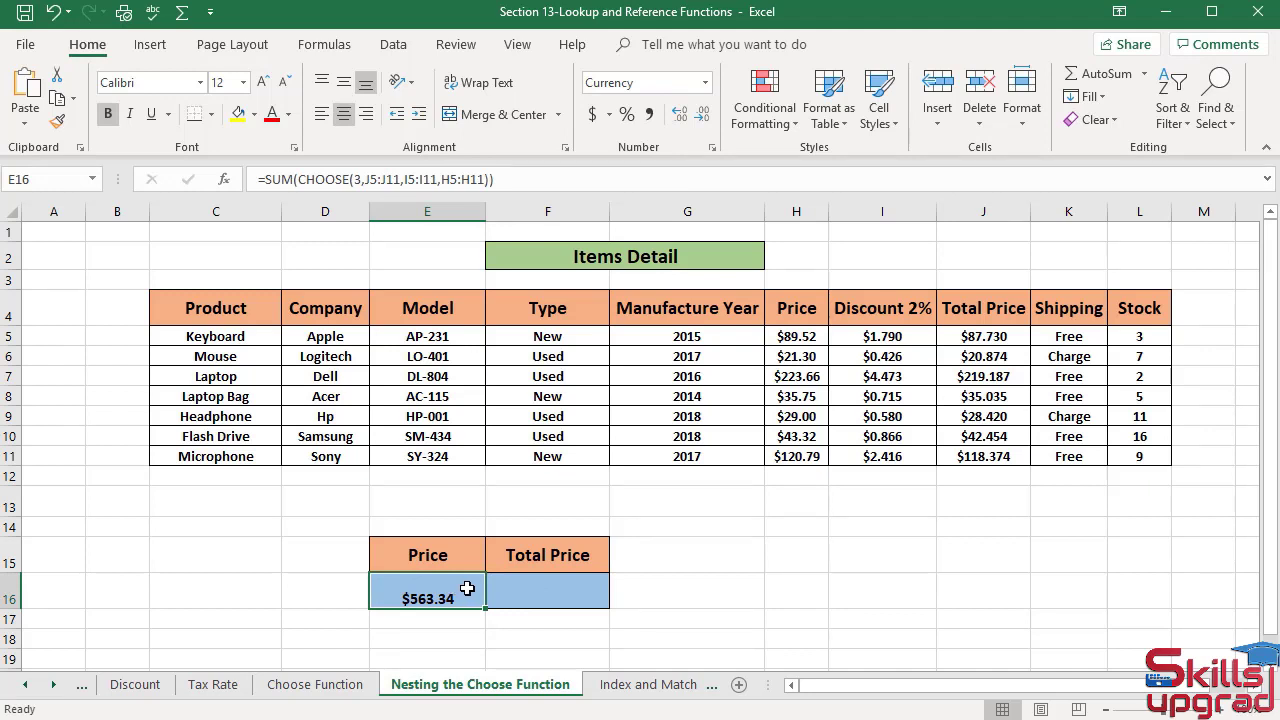
click(484, 177)
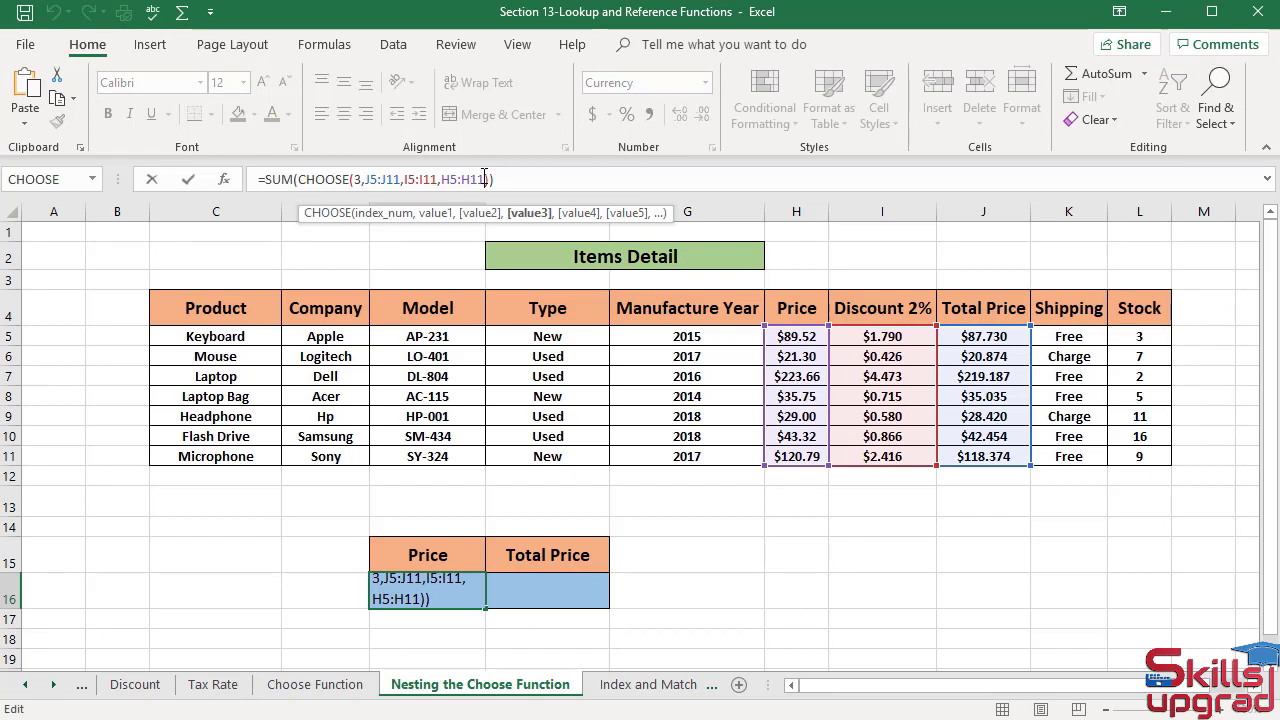
key(F4)
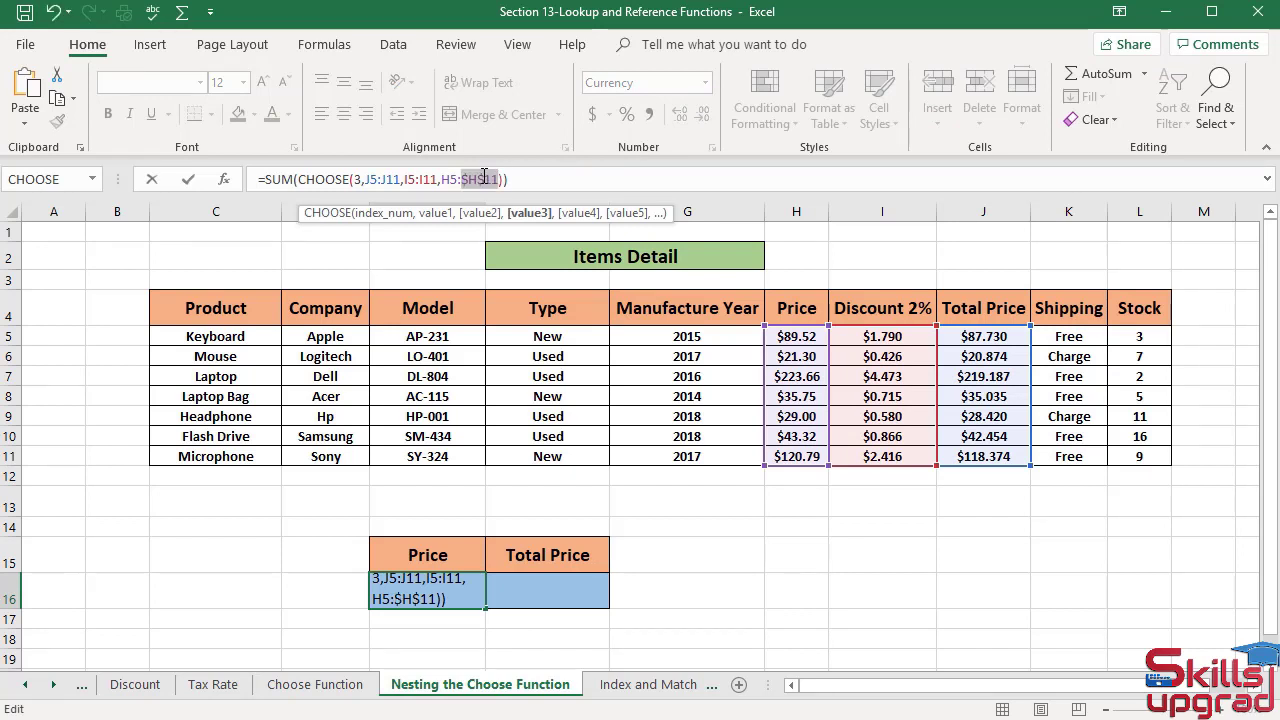
click(459, 177)
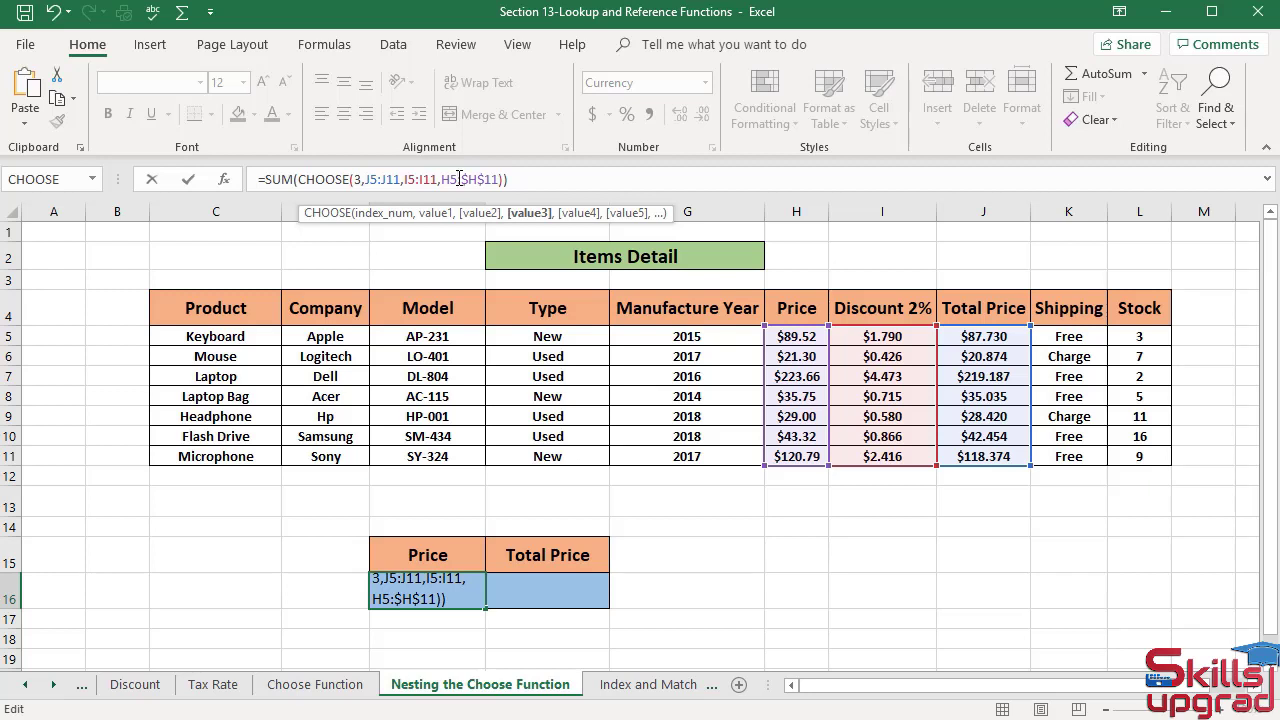
key(F4)
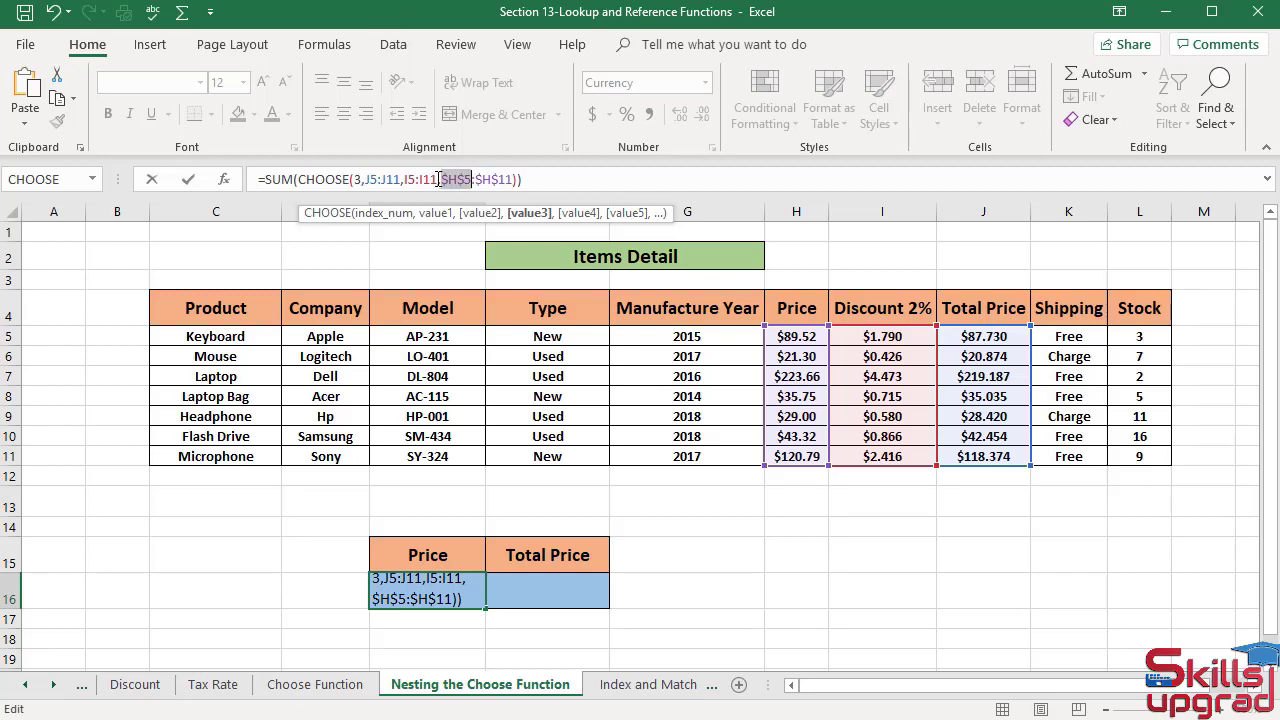
- Make the discount and total price ranges in the E16 formula absolute as $I$5:$I$11 and $J$5:$J$11, and commit it
click(440, 179)
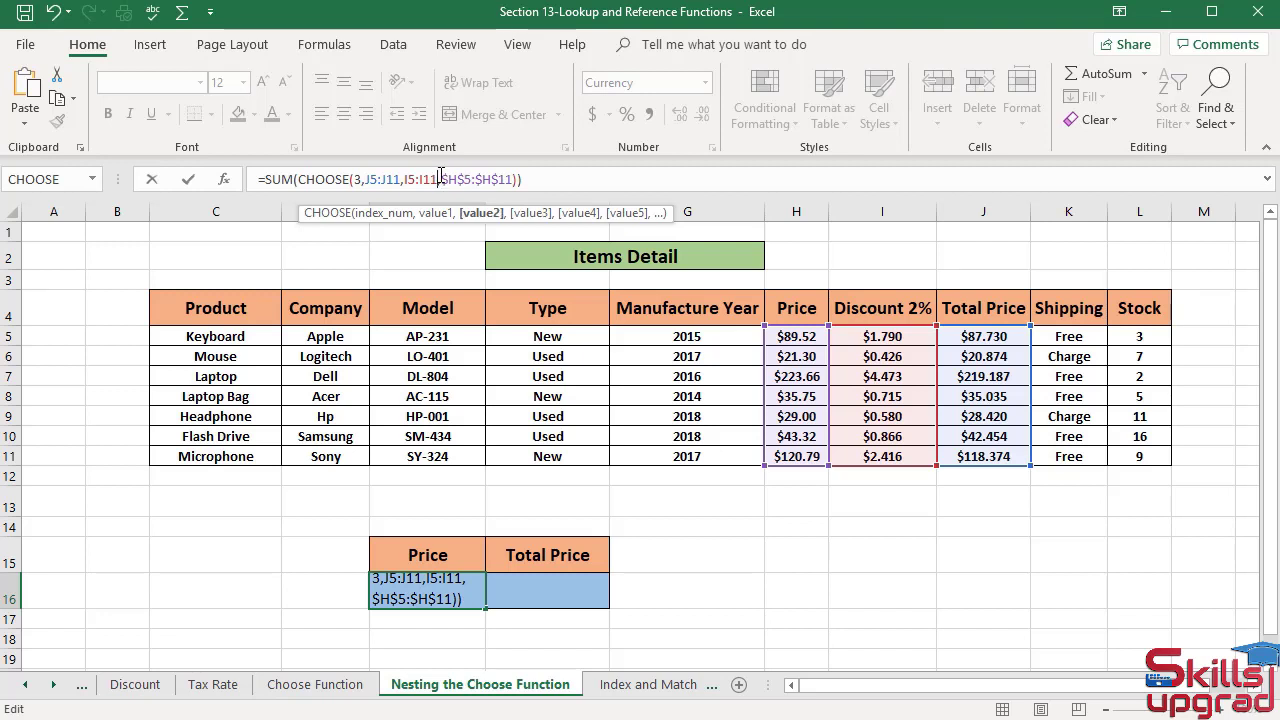
key(F4)
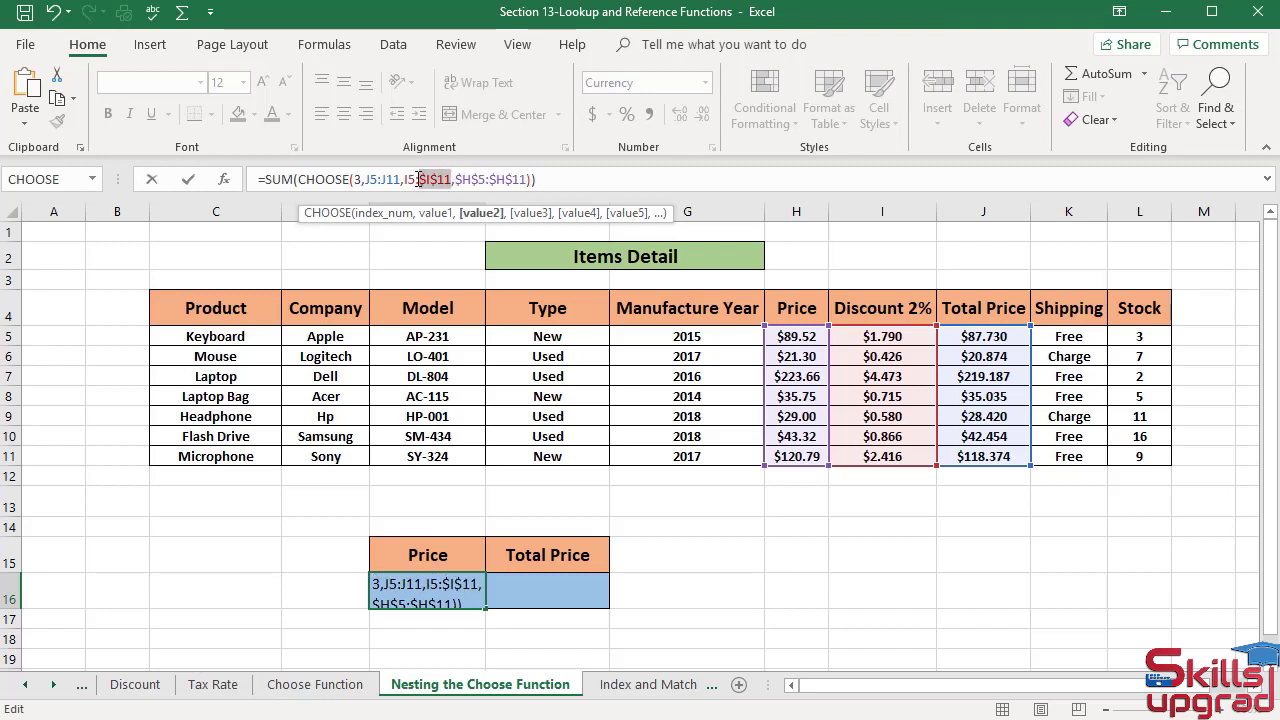
click(417, 179)
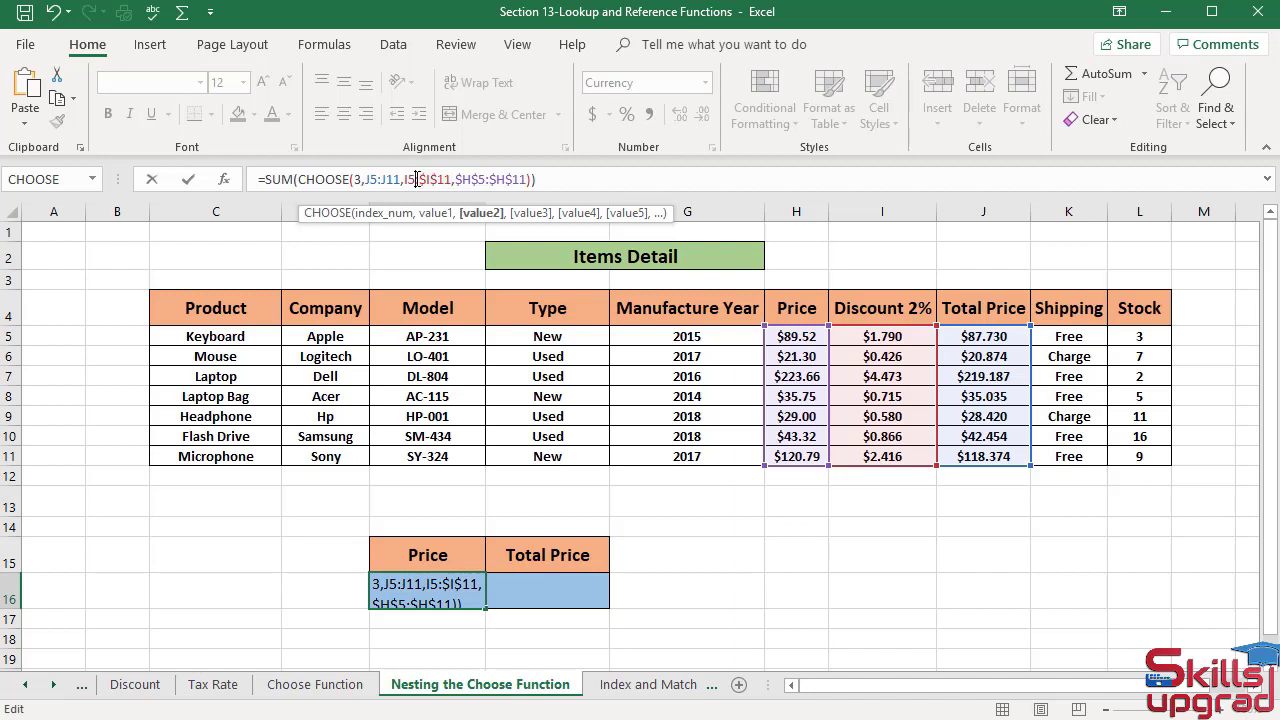
key(F4)
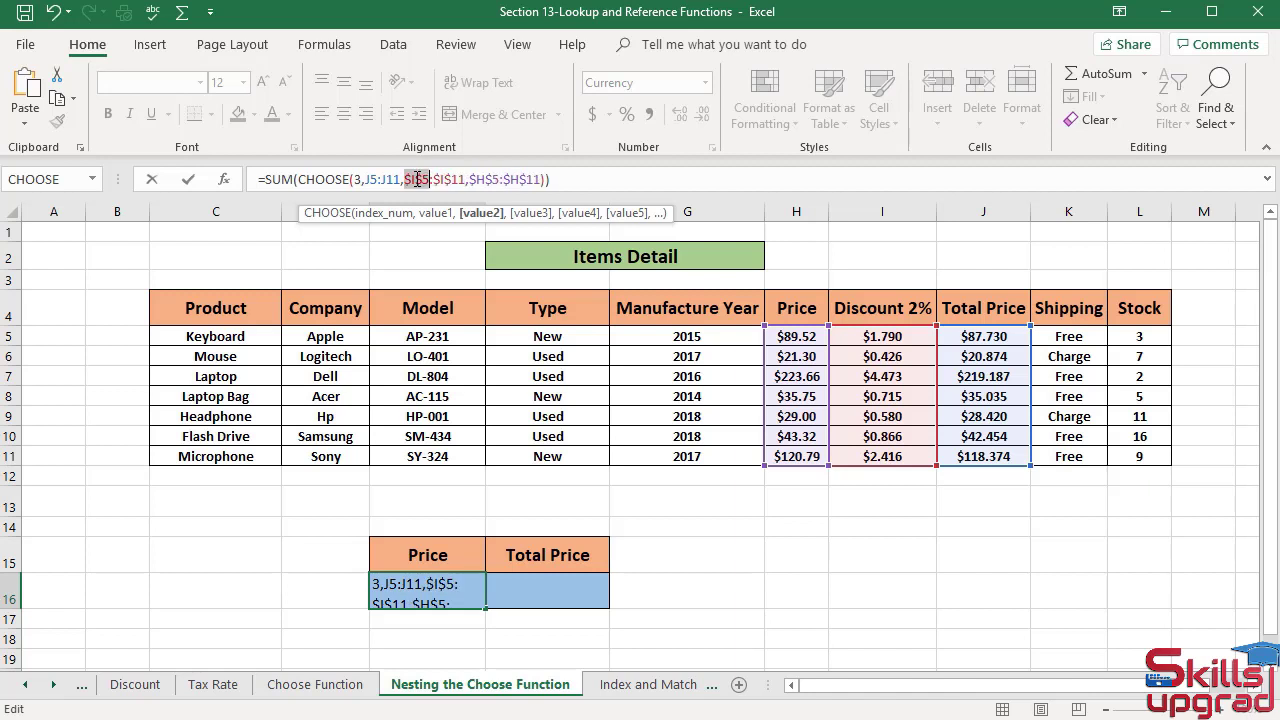
click(400, 179)
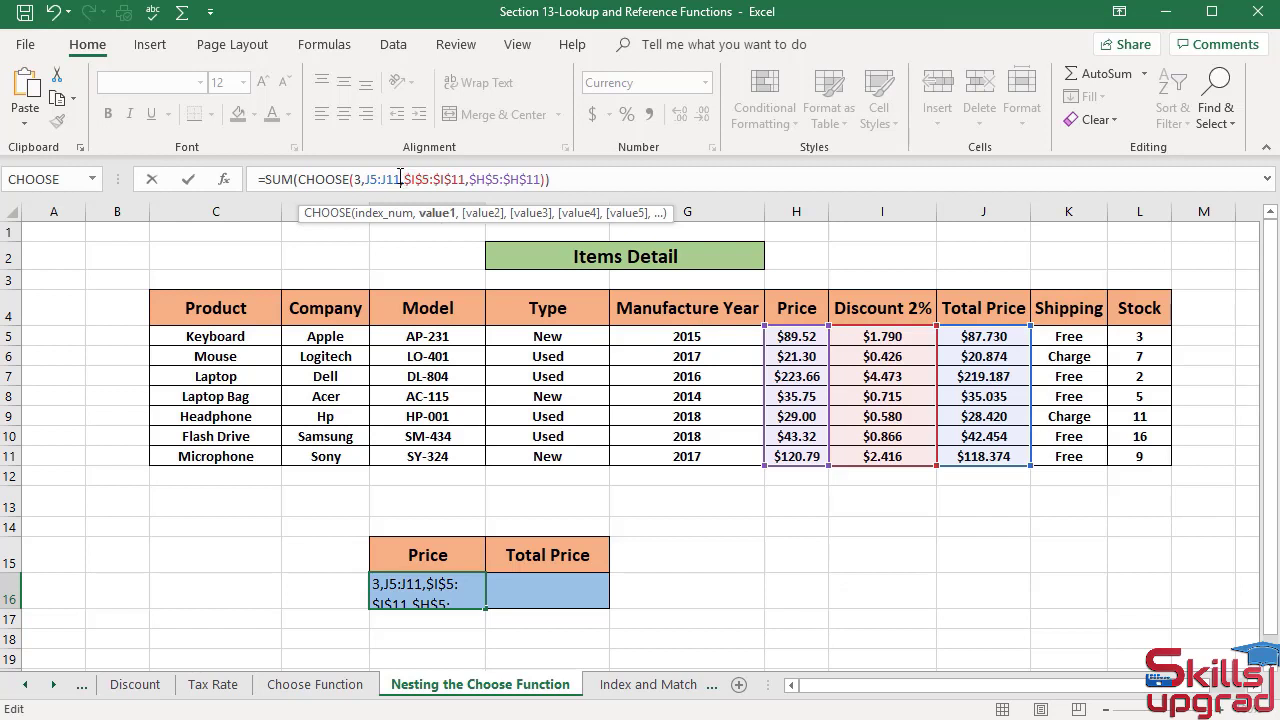
key(F4)
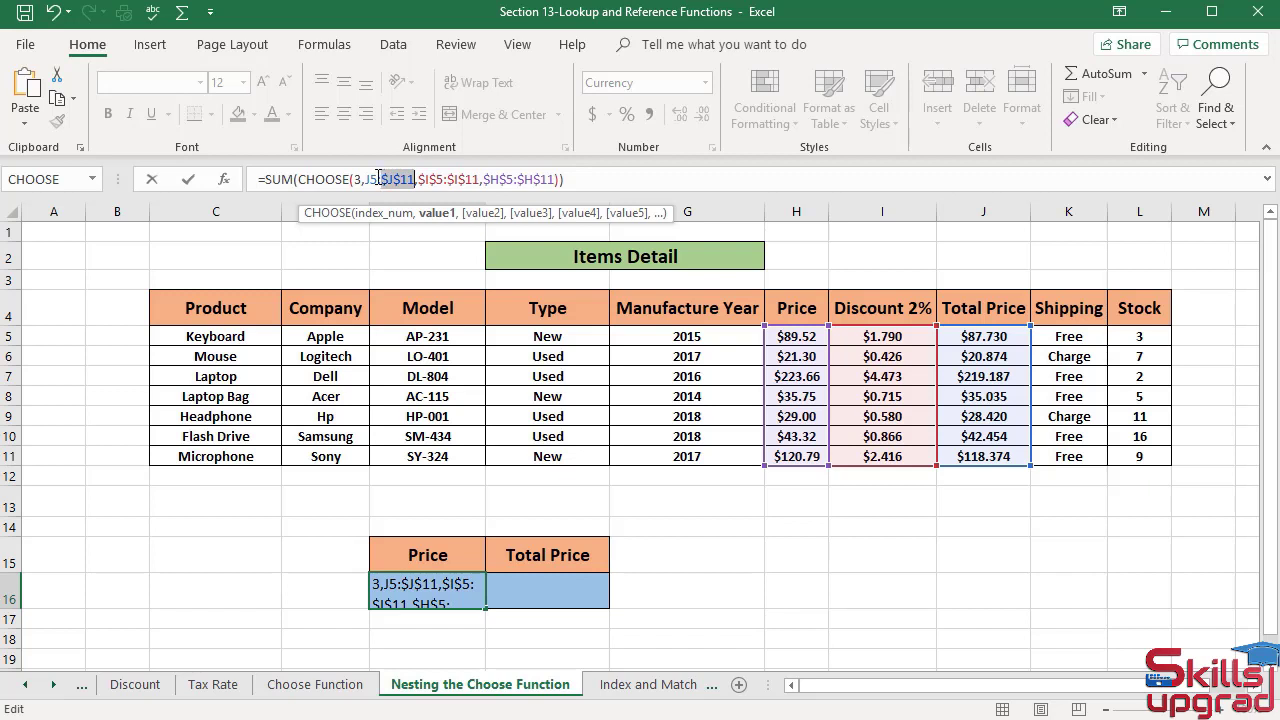
click(379, 179)
key(F4)
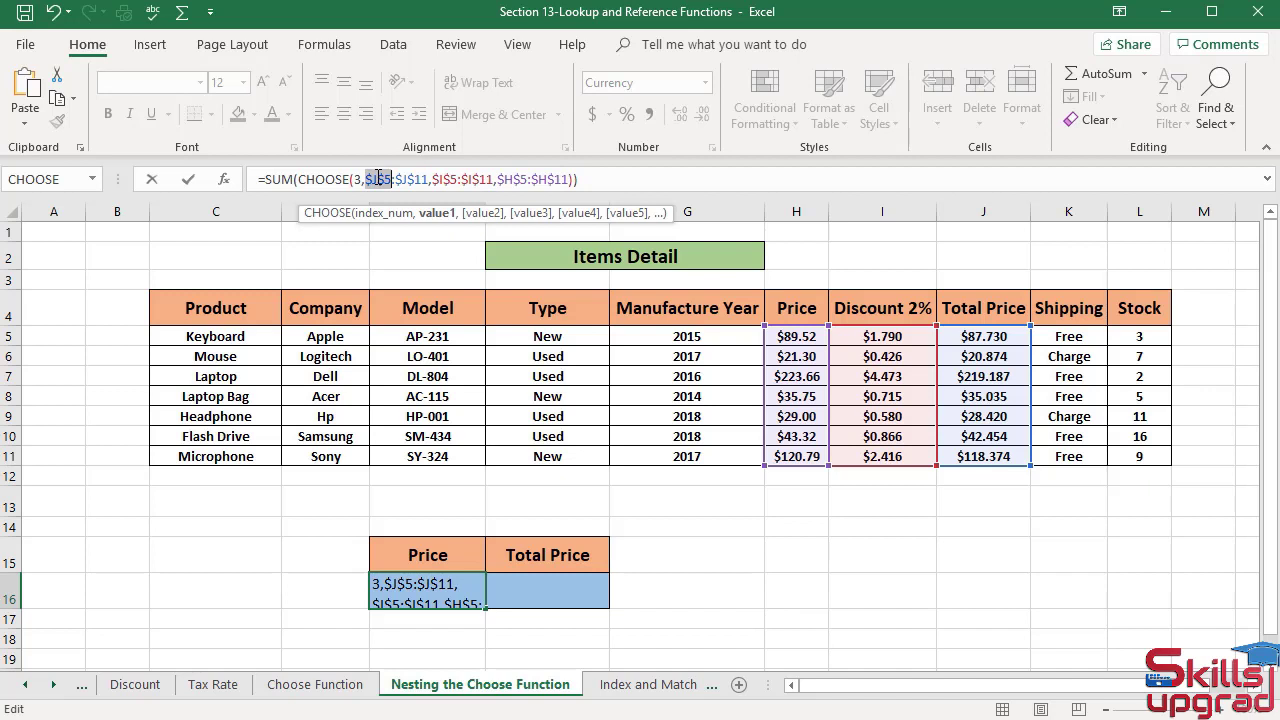
key(Return)
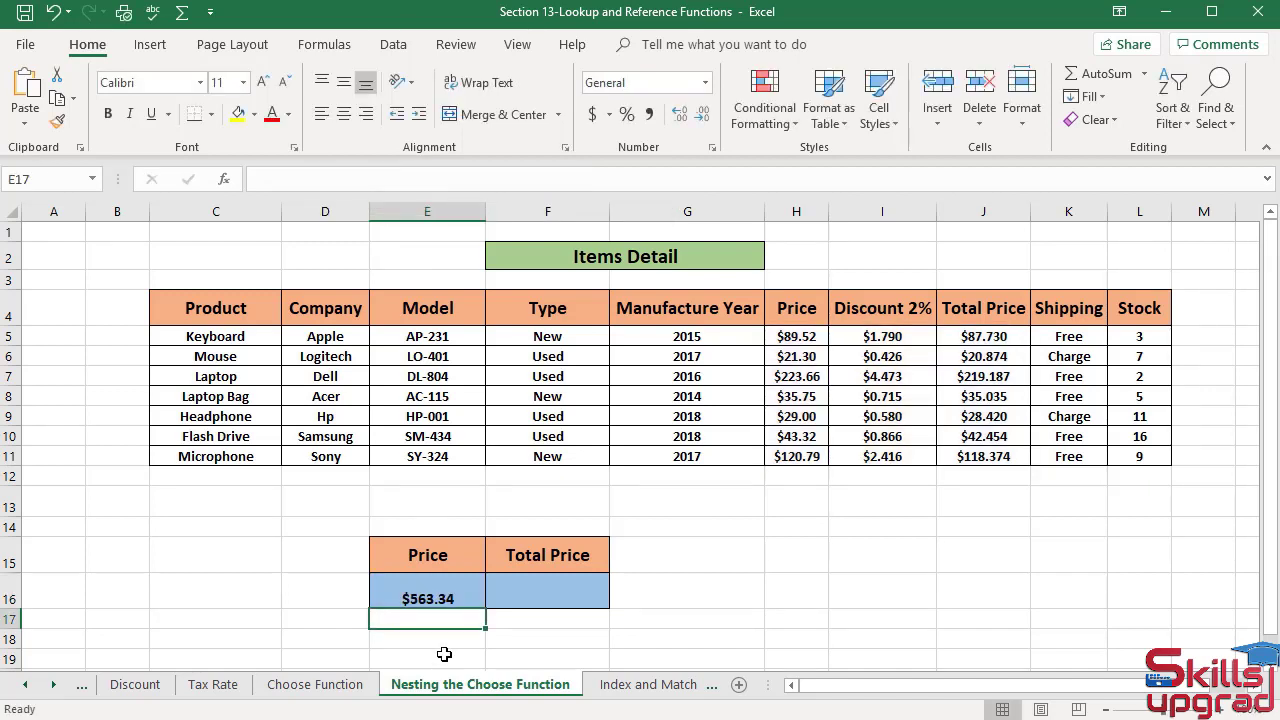
- Fill the E16 formula across to Total Price cell F16 and change the copy's CHOOSE index number to 1
click(428, 598)
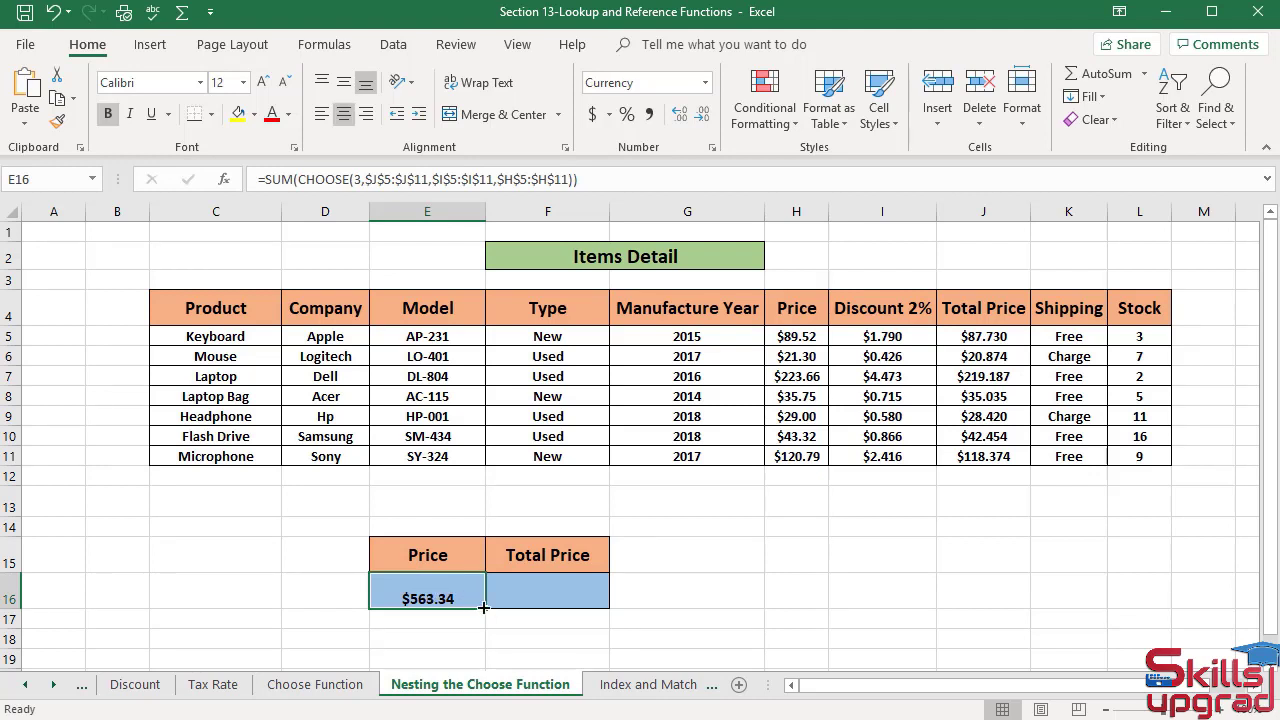
drag(485, 606, 580, 601)
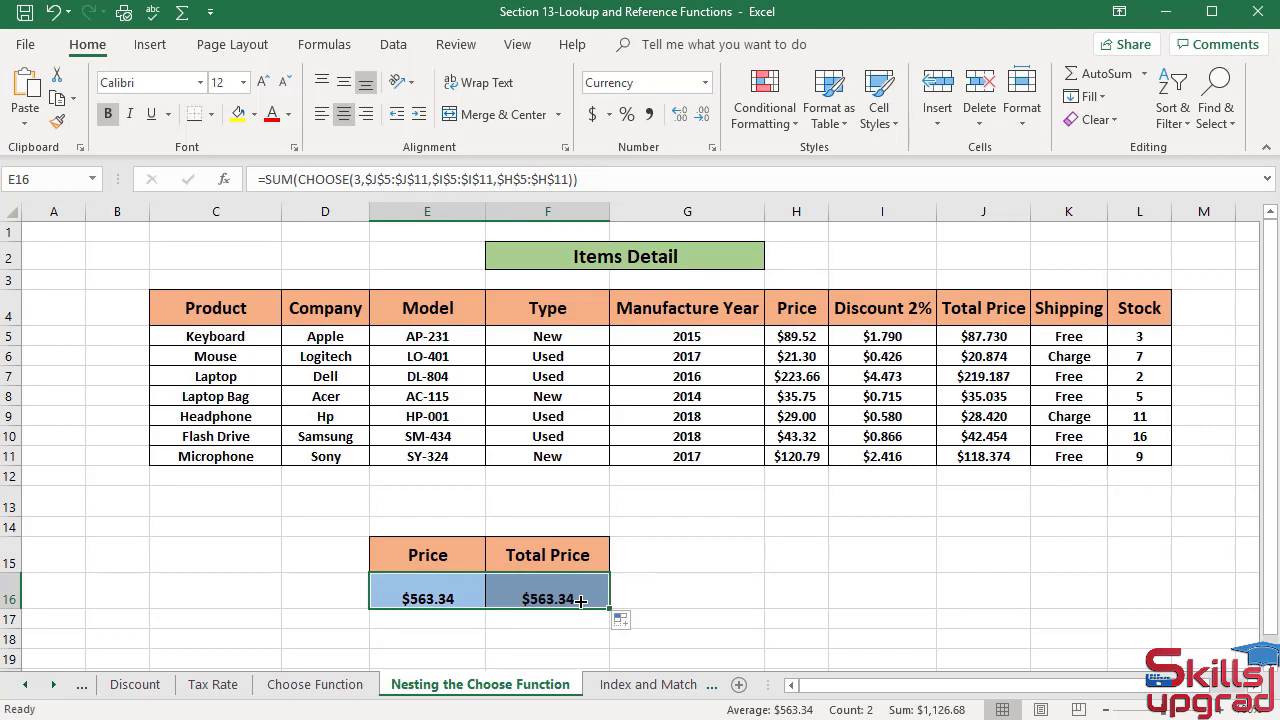
click(579, 600)
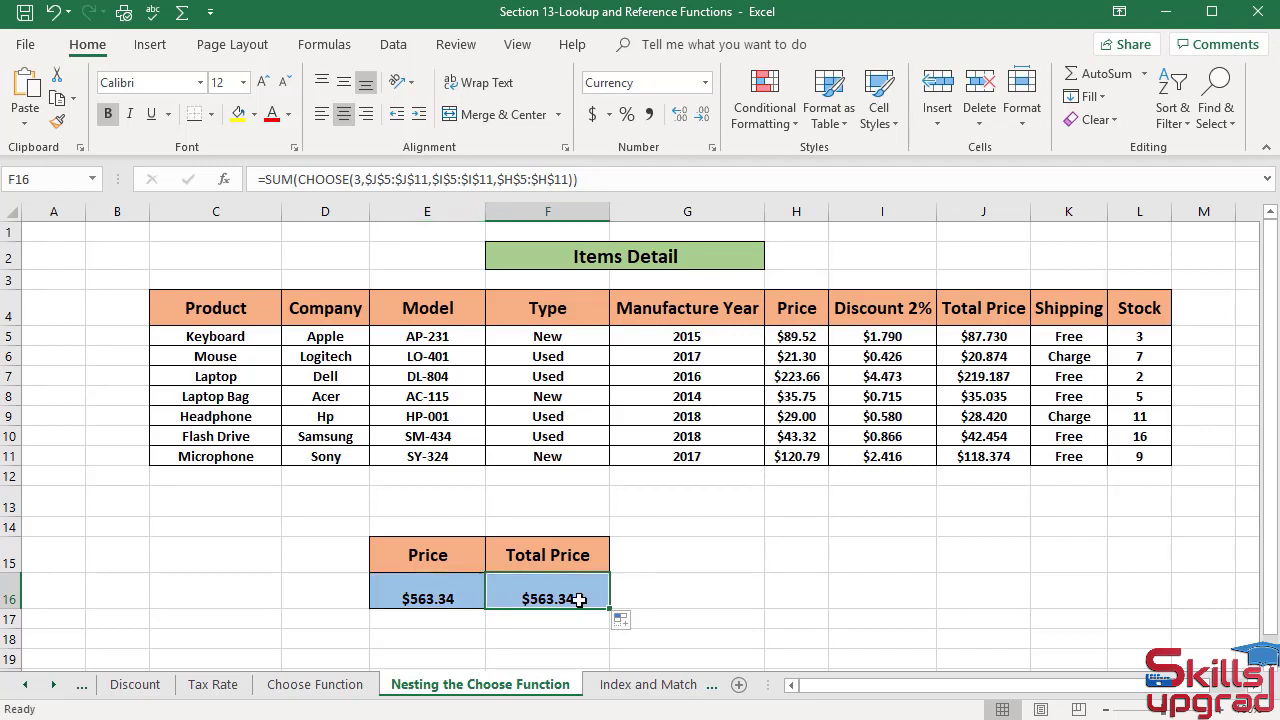
click(363, 177)
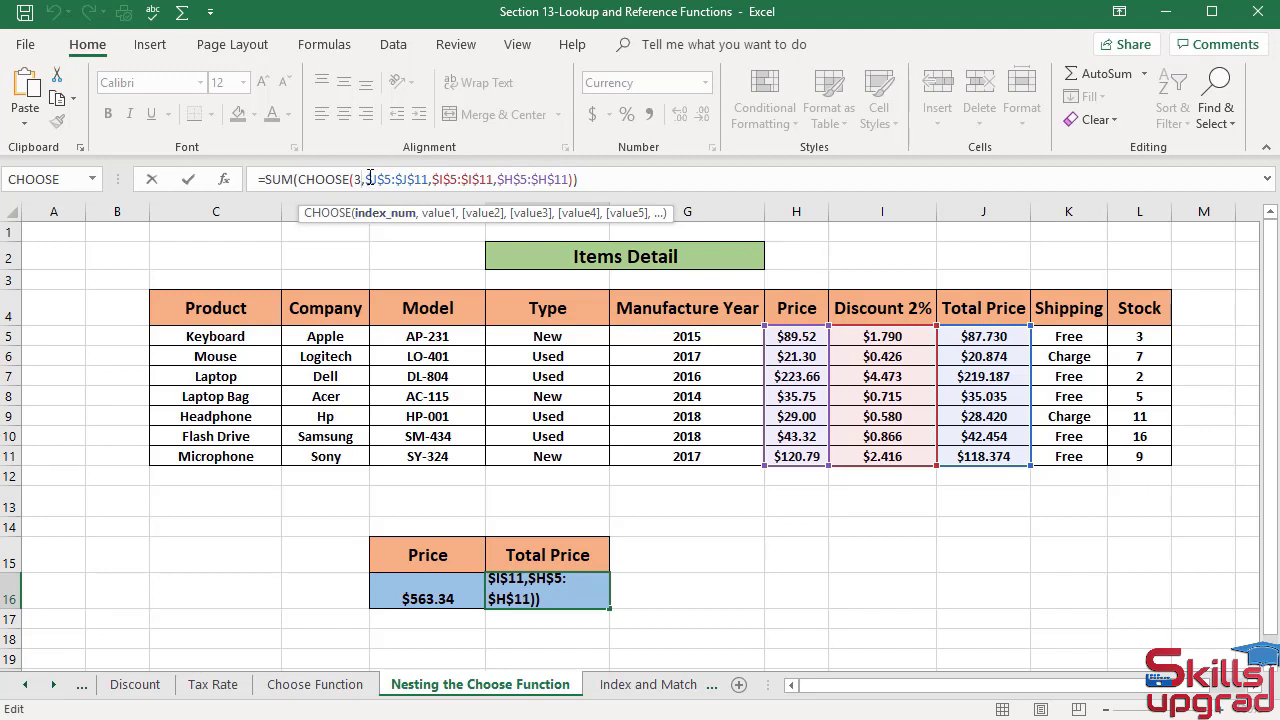
key(BackSpace)
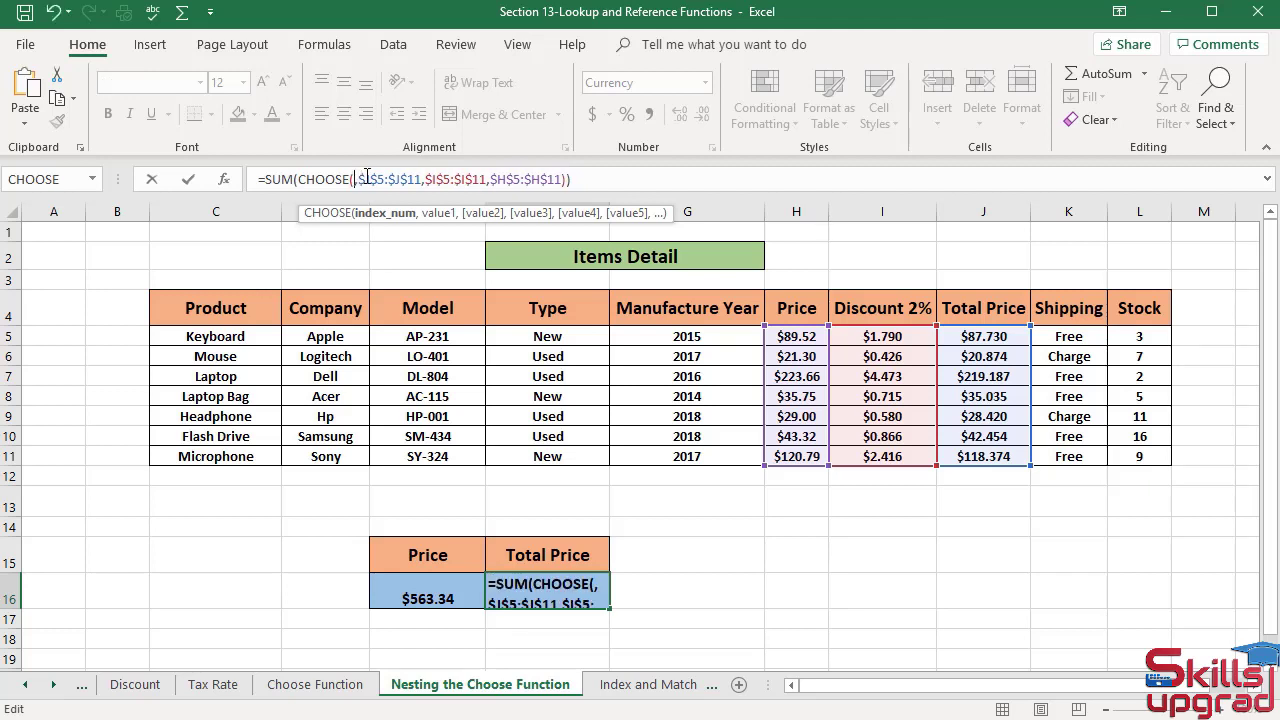
text(1)
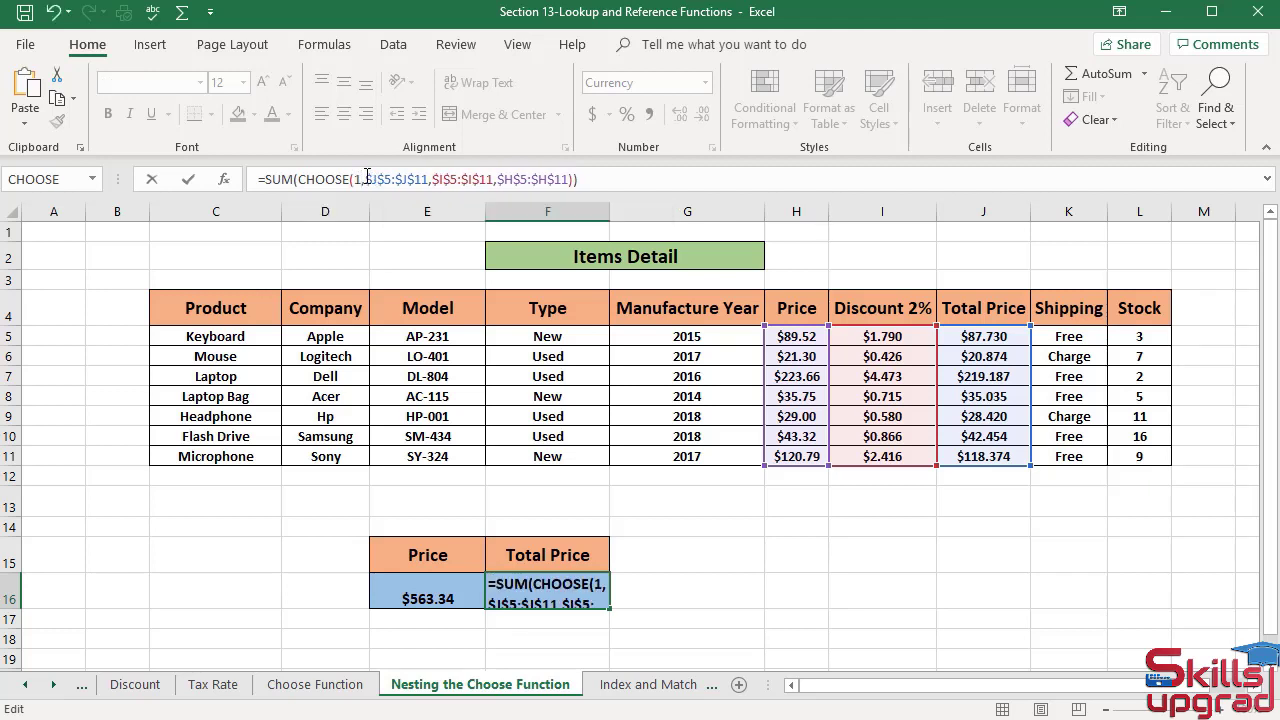
key(Return)
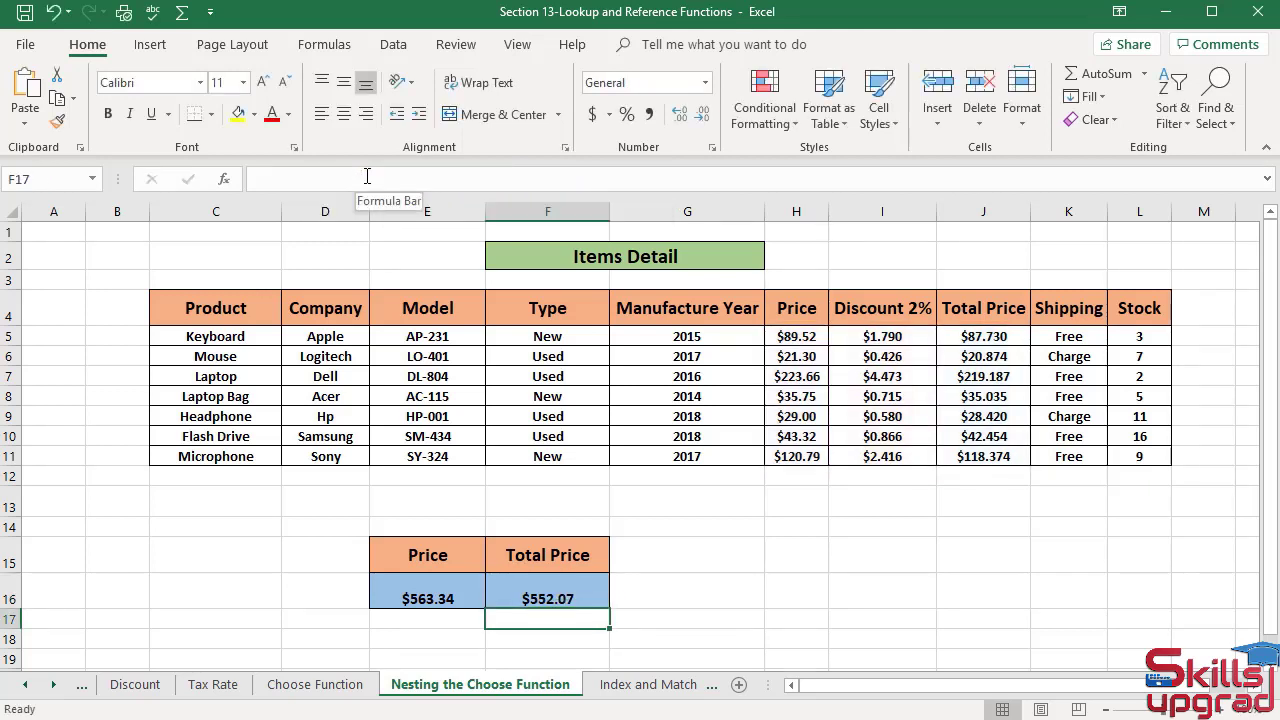